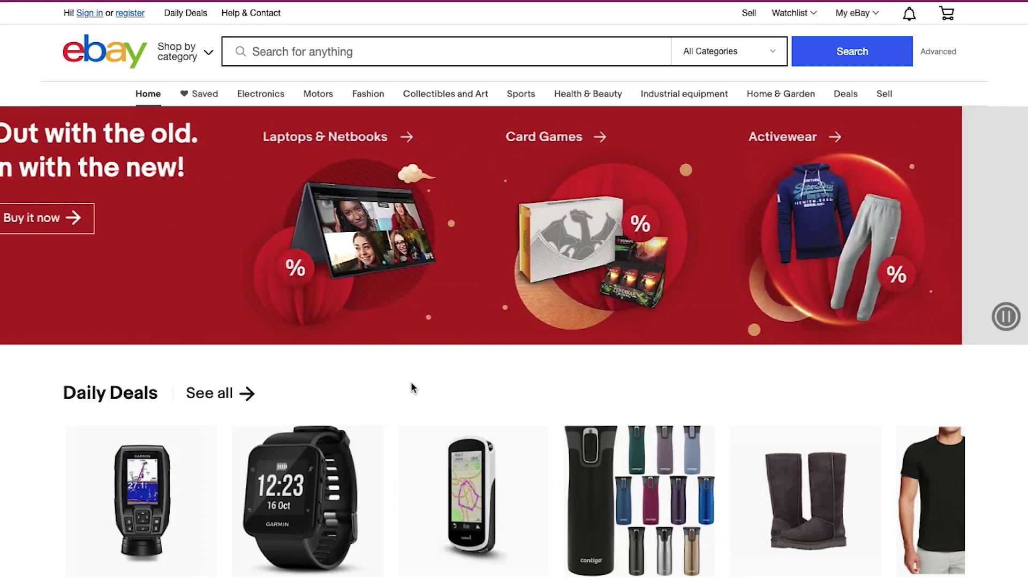
# - Move keyboard focus toward the 'register' link on the signed-out eBay home page
pyautogui.press('Tab')
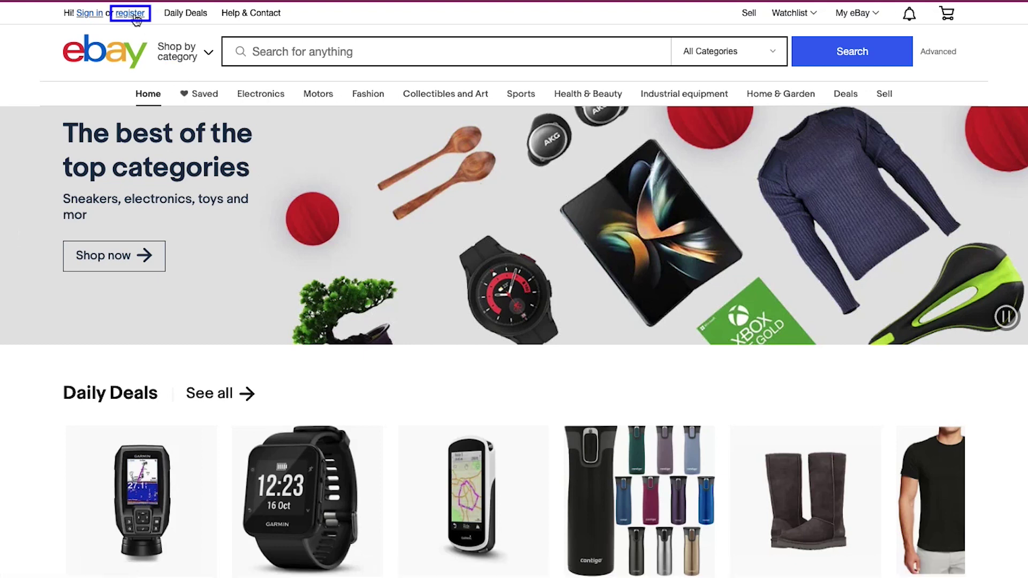
# - Open eBay's Create an account page, keeping the Personal account type
pyautogui.click(136, 17)
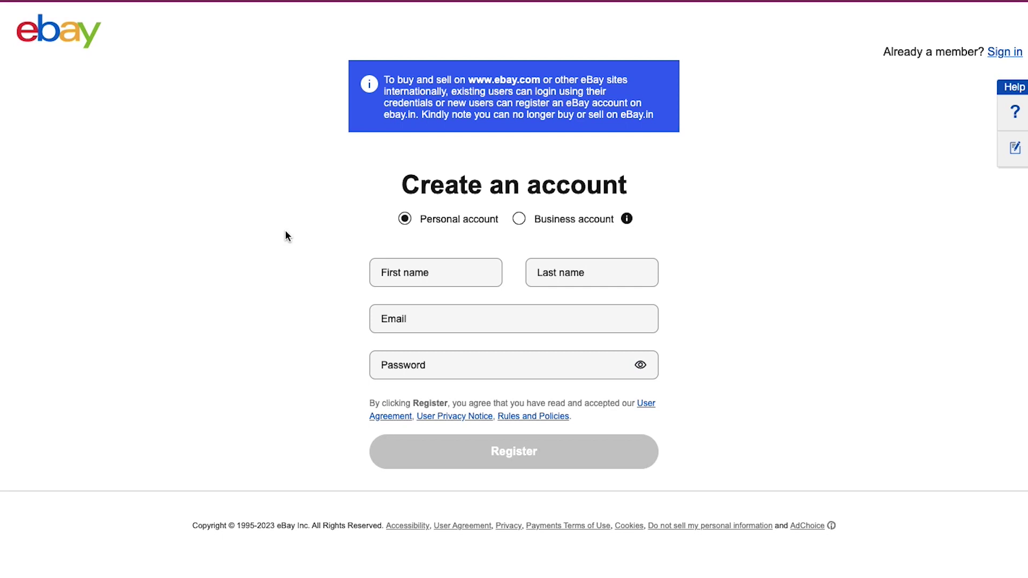
pyautogui.press('Tab')
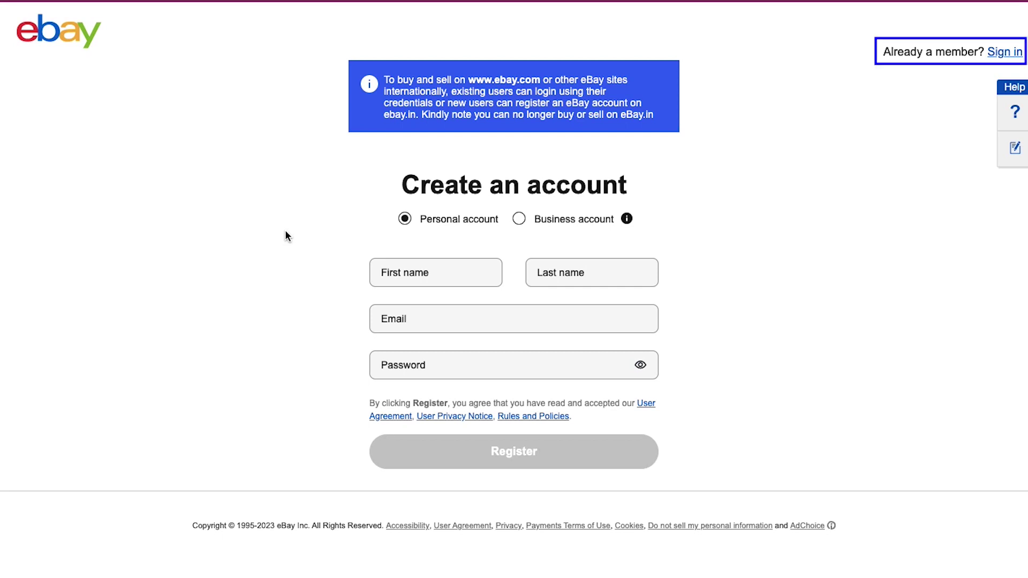
pyautogui.click(285, 231)
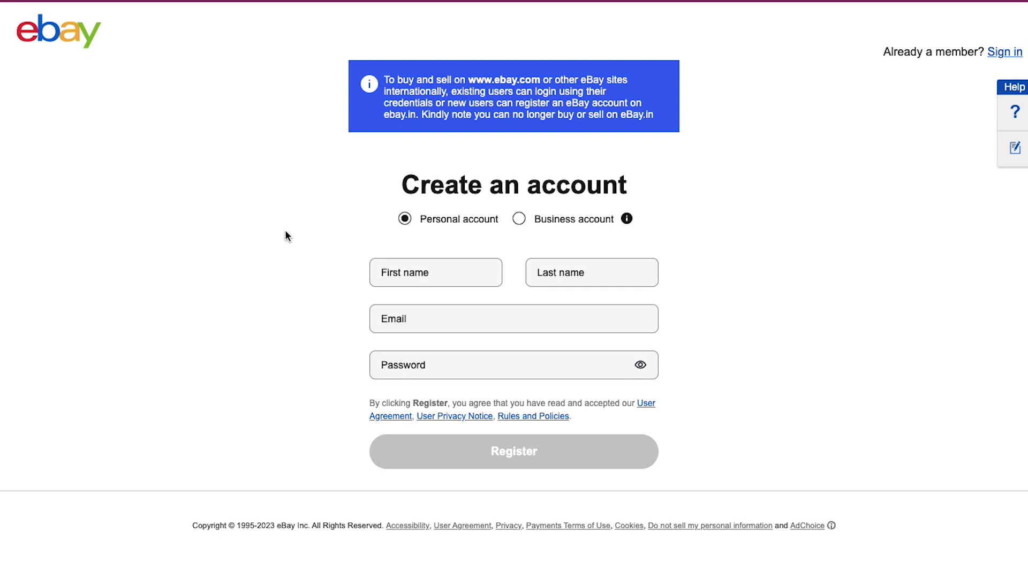
pyautogui.press('Tab')
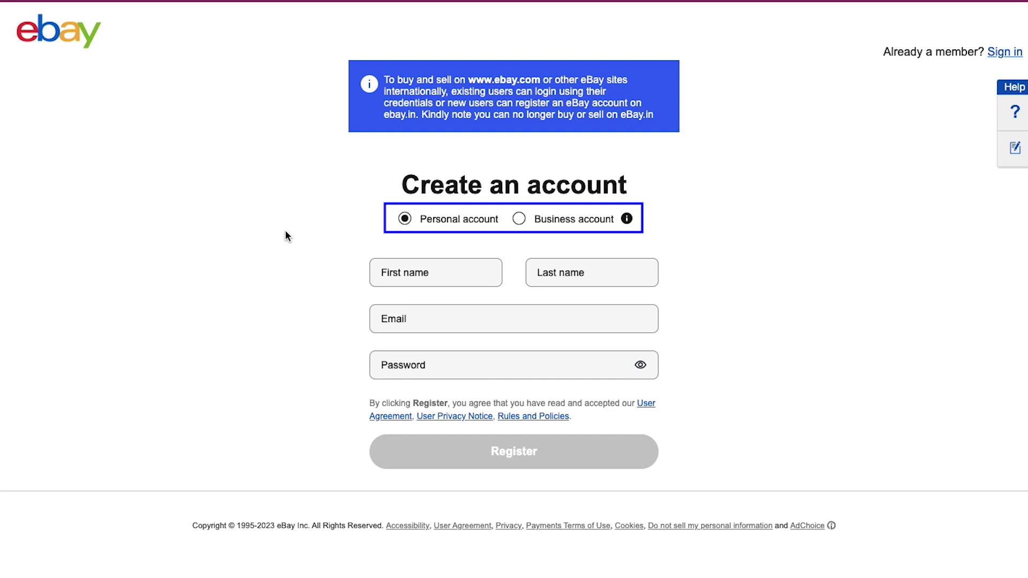
# - Enter the account holder's first name, last name, e-mail and password, then register
pyautogui.click(285, 230)
pyautogui.click(427, 272)
pyautogui.press('Tab')
pyautogui.press('Tab')
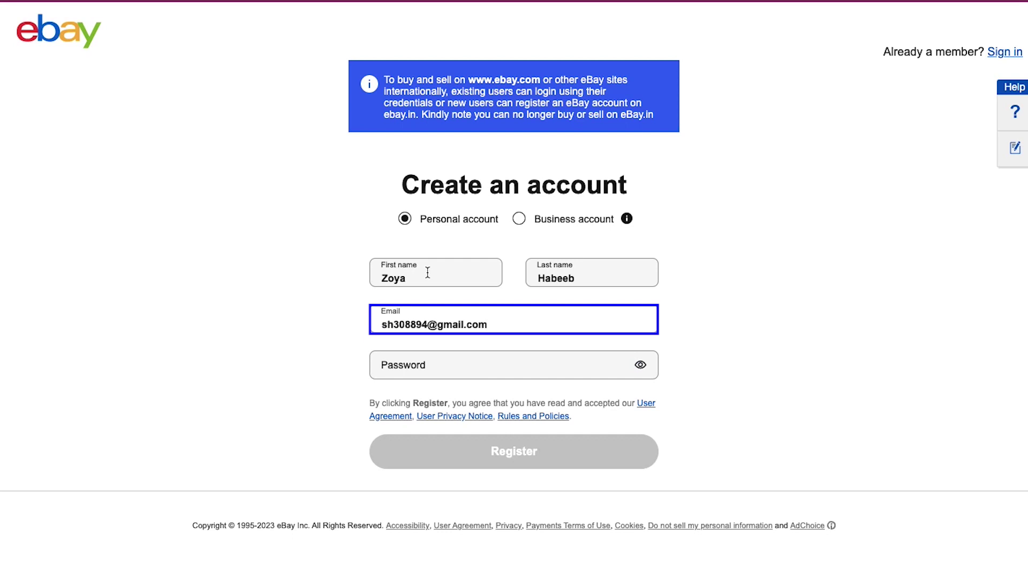
pyautogui.press('Tab')
pyautogui.write('a*********')
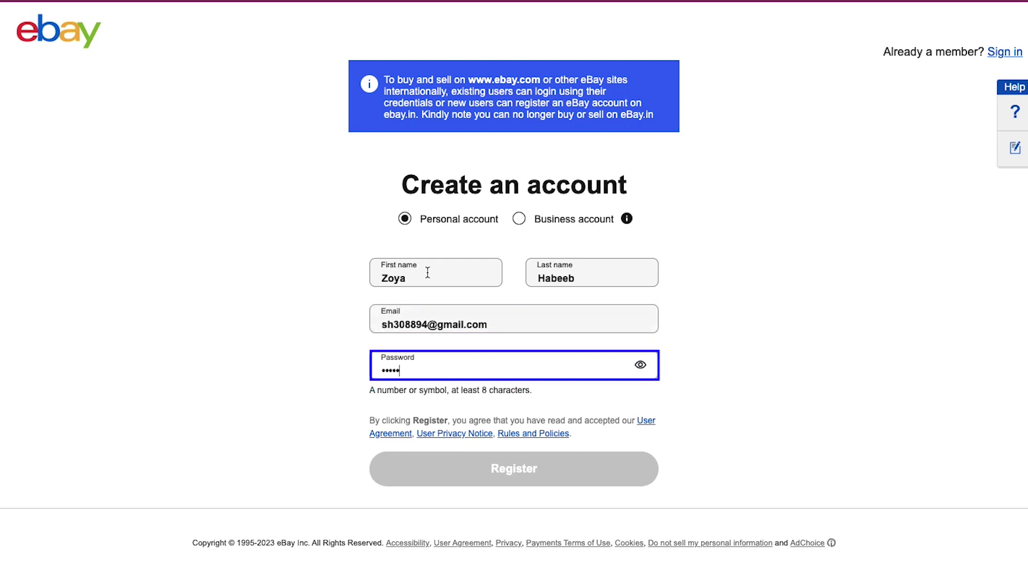
pyautogui.press('Tab')
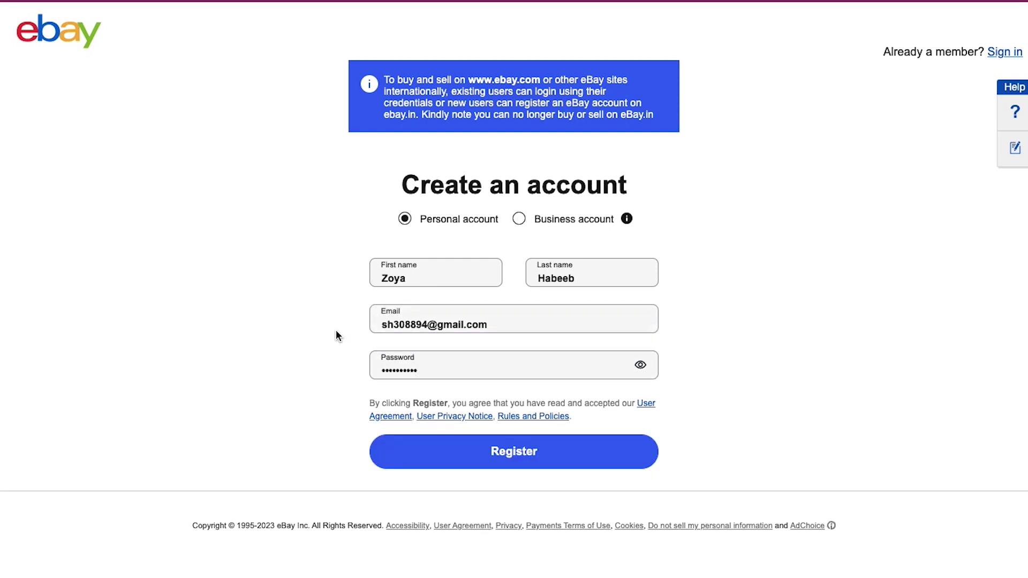
pyautogui.press('Tab')
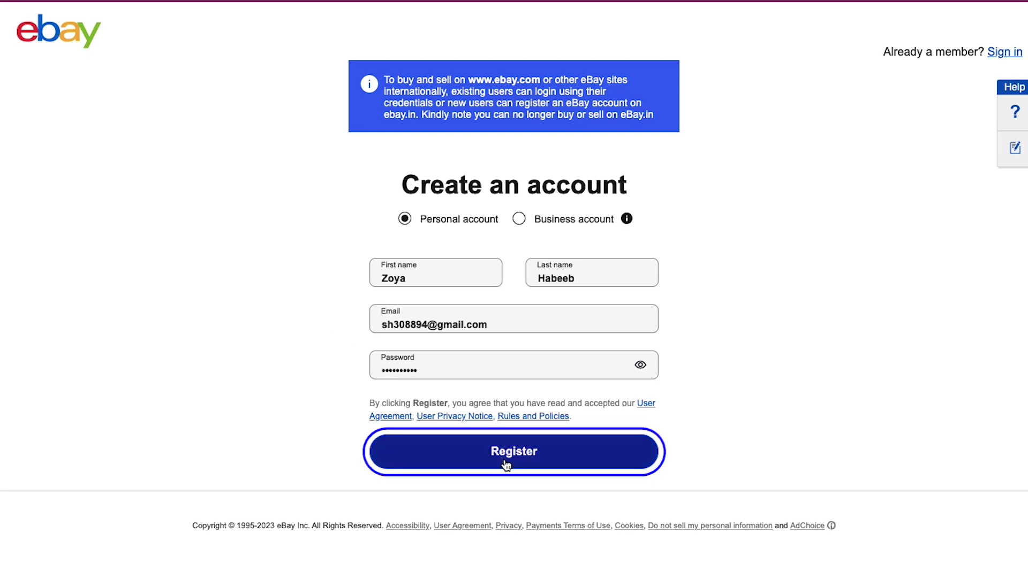
pyautogui.click(506, 464)
# - Submit the United States country, street address and mobile number as contact info
pyautogui.press('Tab')
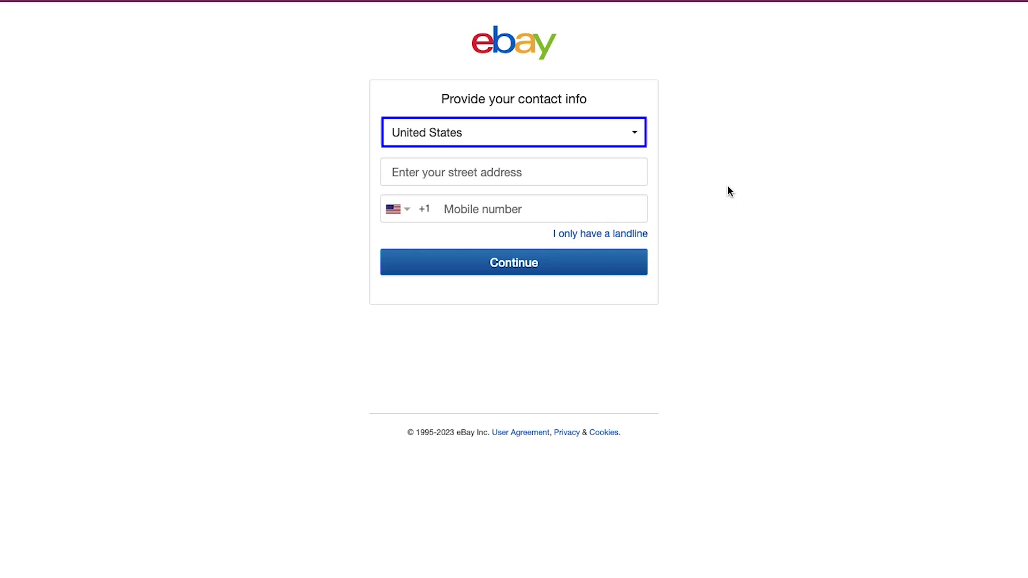
pyautogui.press('Tab')
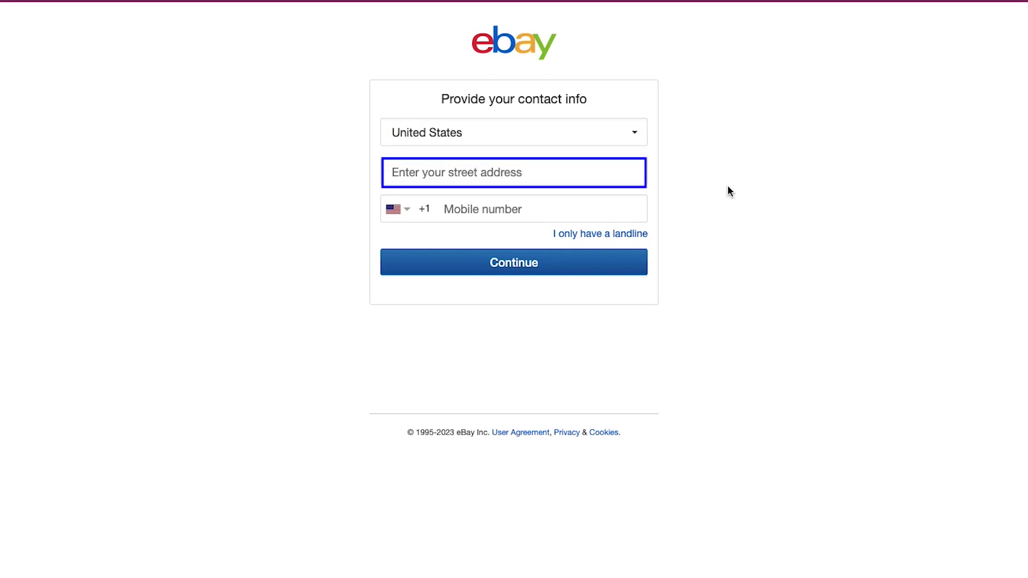
pyautogui.press('Tab')
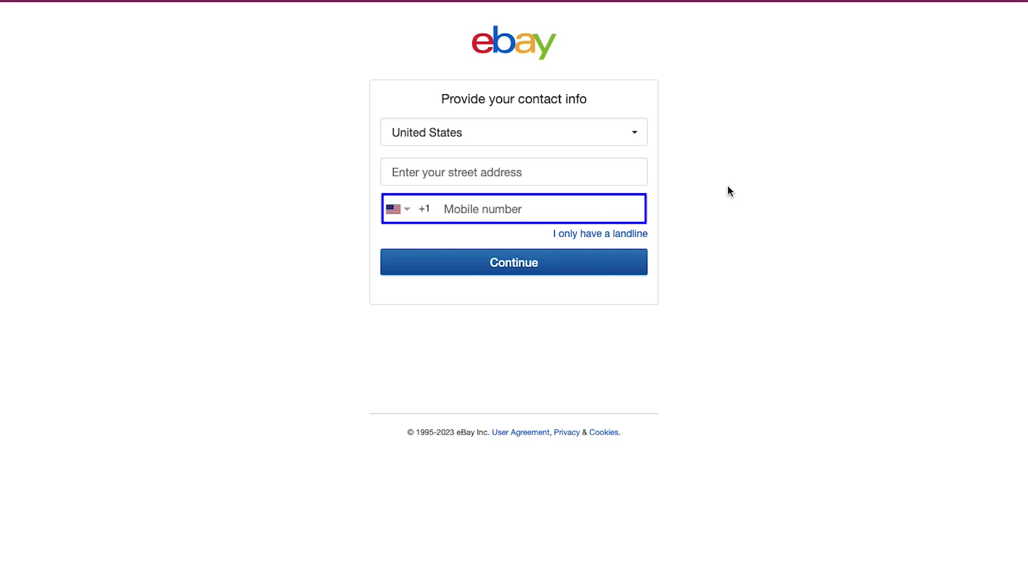
pyautogui.press('Tab')
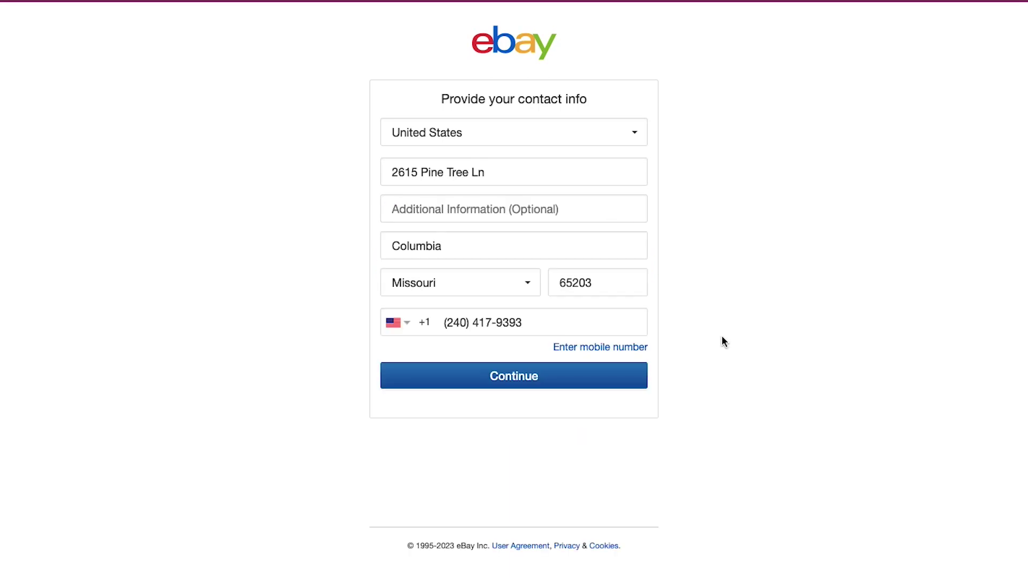
pyautogui.press('Tab')
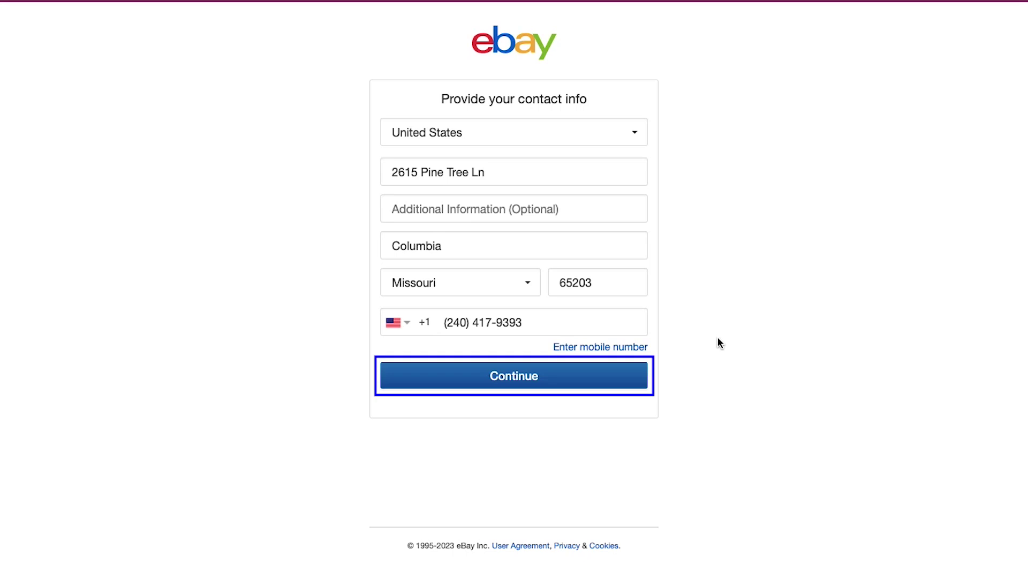
pyautogui.click(628, 376)
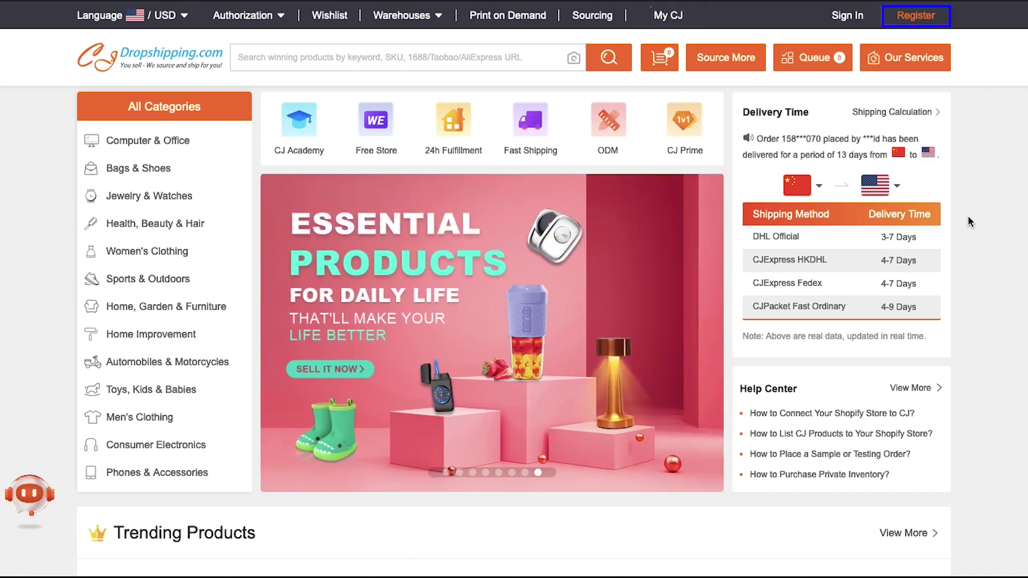
# - Open the CJdropshipping Register form
pyautogui.click(914, 20)
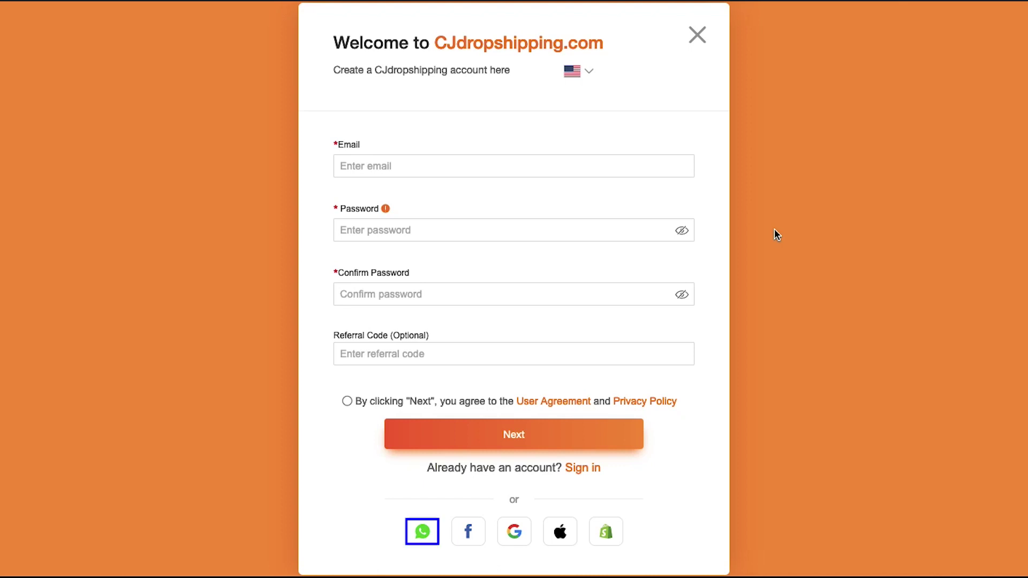
pyautogui.press('Tab')
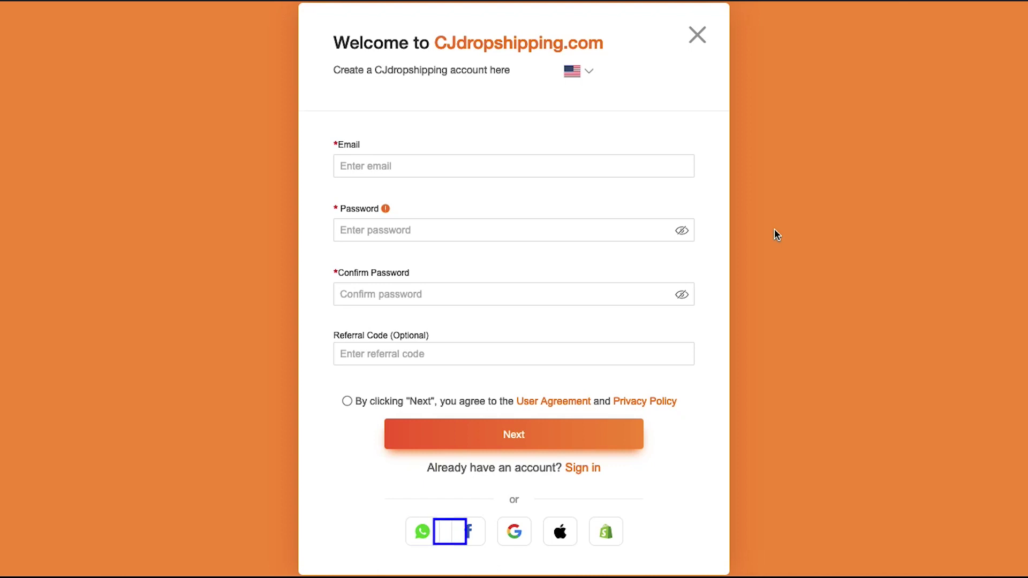
pyautogui.press('Tab')
pyautogui.press('Tab')
pyautogui.press('Tab')
pyautogui.press('Tab')
# - Enter the account e-mail, password and matching confirmation, accept the User Agreement, and proceed
pyautogui.click(631, 168)
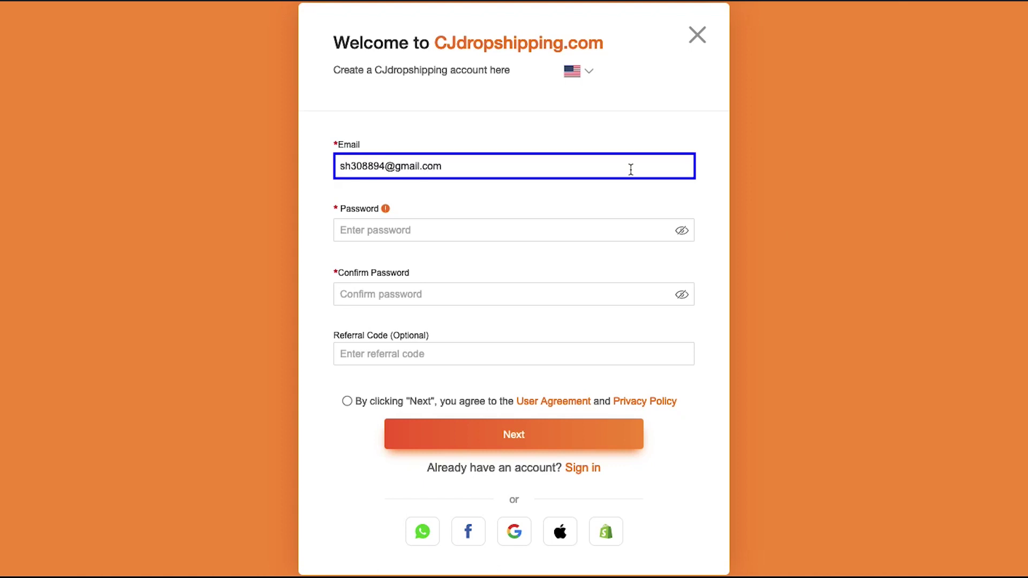
pyautogui.press('Tab')
pyautogui.write('••••••••••')
pyautogui.press('Tab')
pyautogui.write('••••••••••')
pyautogui.press('Tab')
pyautogui.press('Tab')
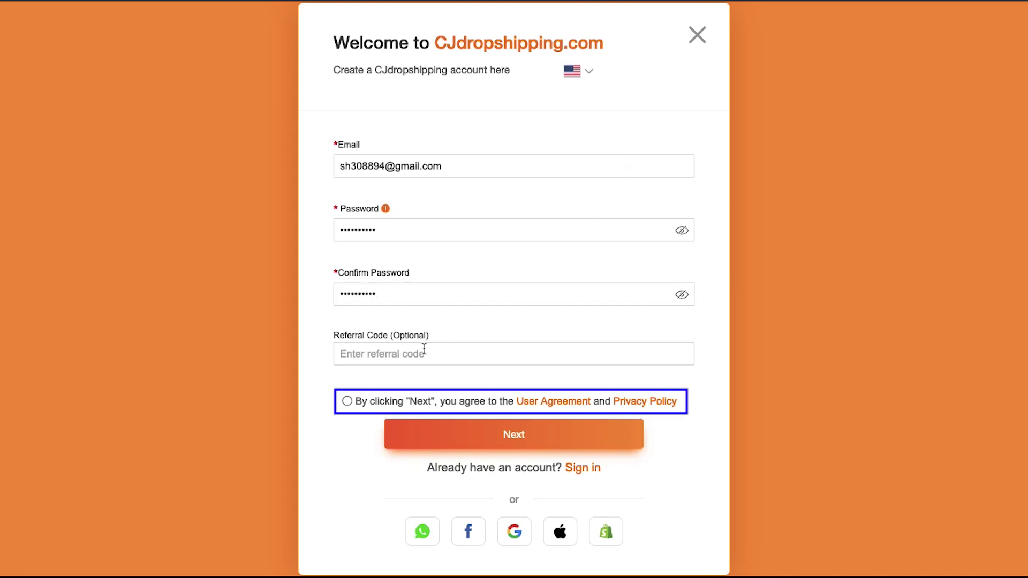
pyautogui.click(348, 401)
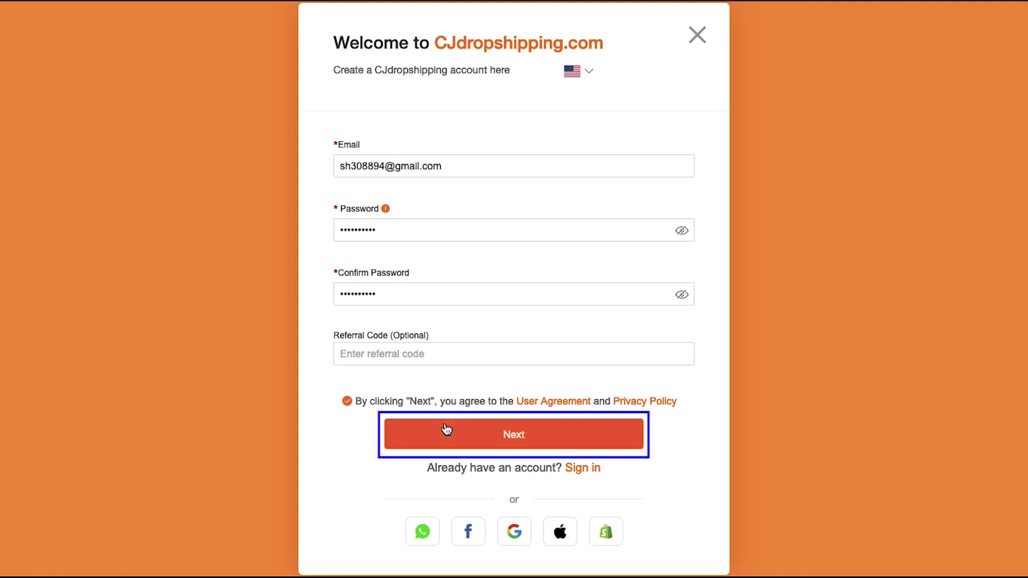
pyautogui.click(507, 442)
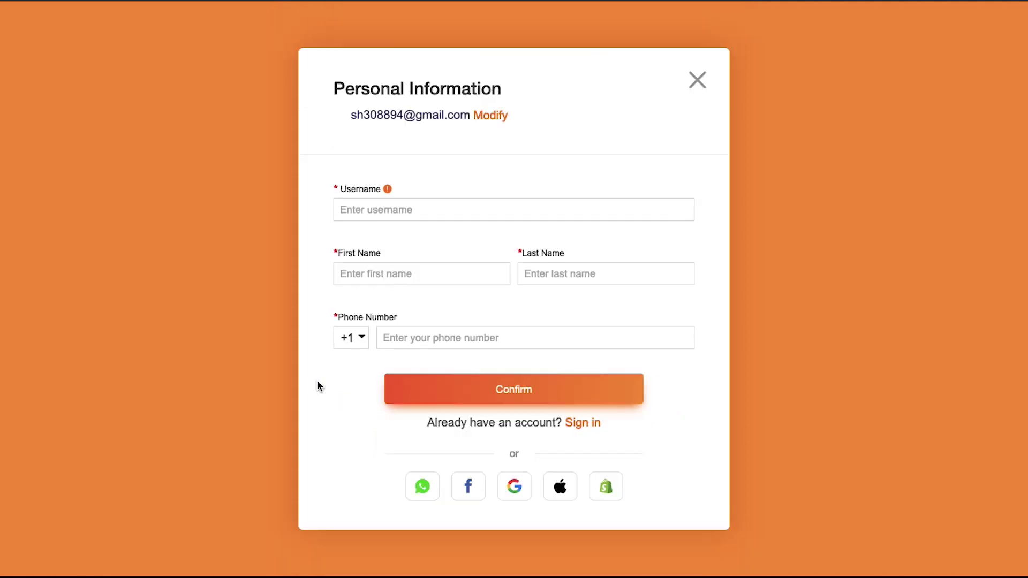
# - Fill in a username, the holder's first and last name and phone number, then confirm
pyautogui.click(374, 208)
pyautogui.write('jolit4502')
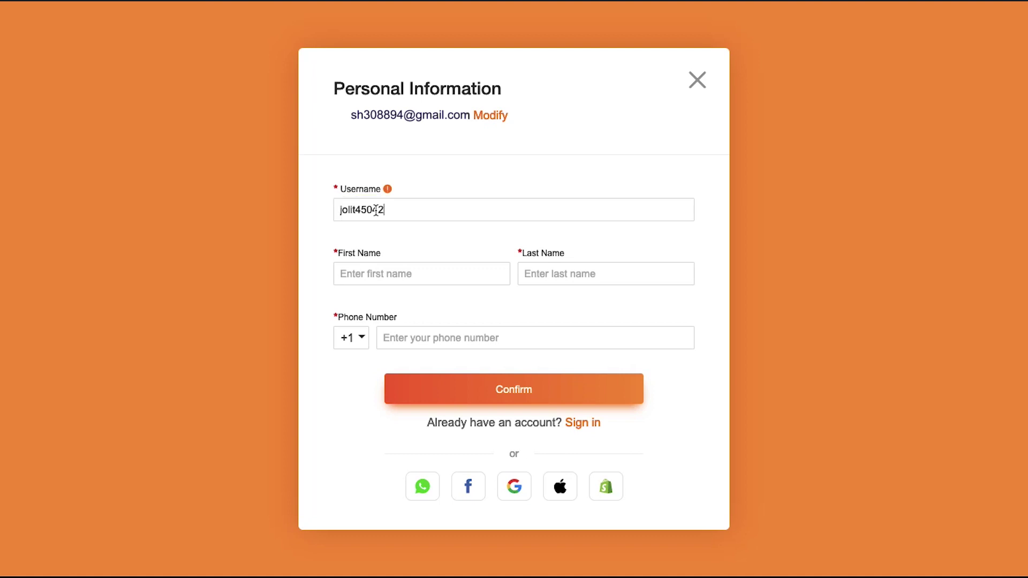
pyautogui.press('Tab')
pyautogui.press('Tab')
pyautogui.press('Tab')
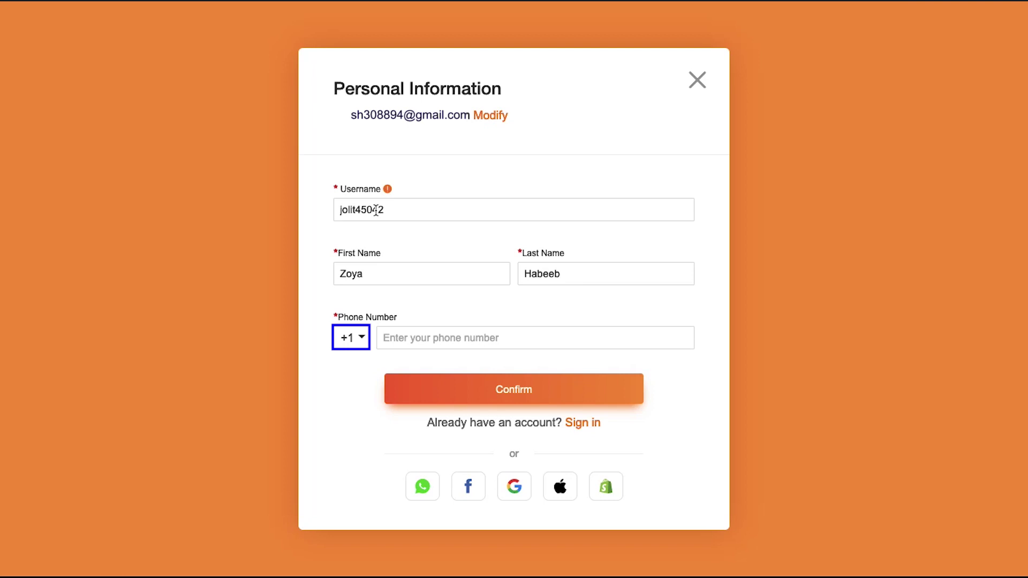
pyautogui.press('Tab')
pyautogui.write('985678908')
pyautogui.press('Tab')
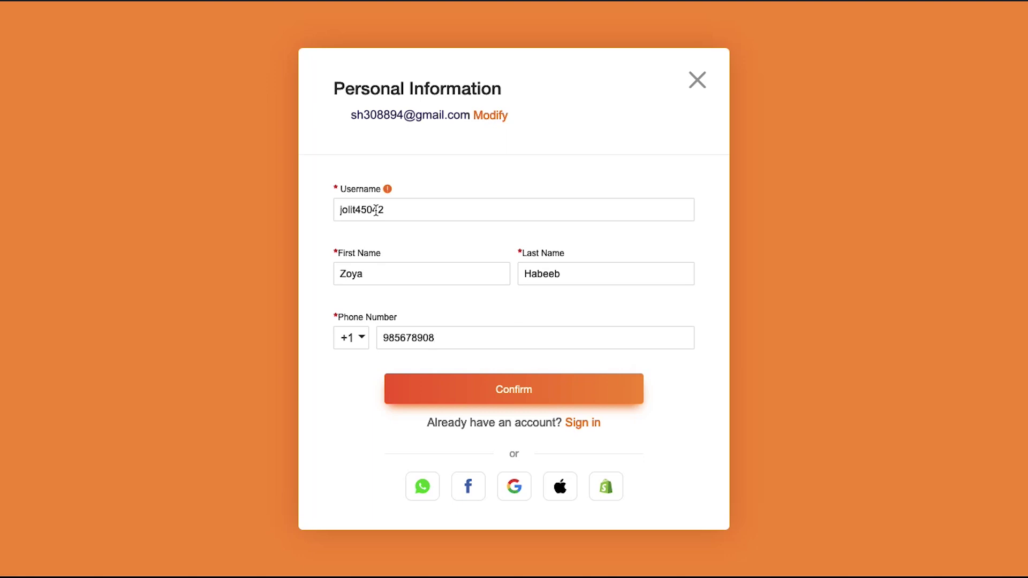
pyautogui.press('Tab')
pyautogui.click(484, 395)
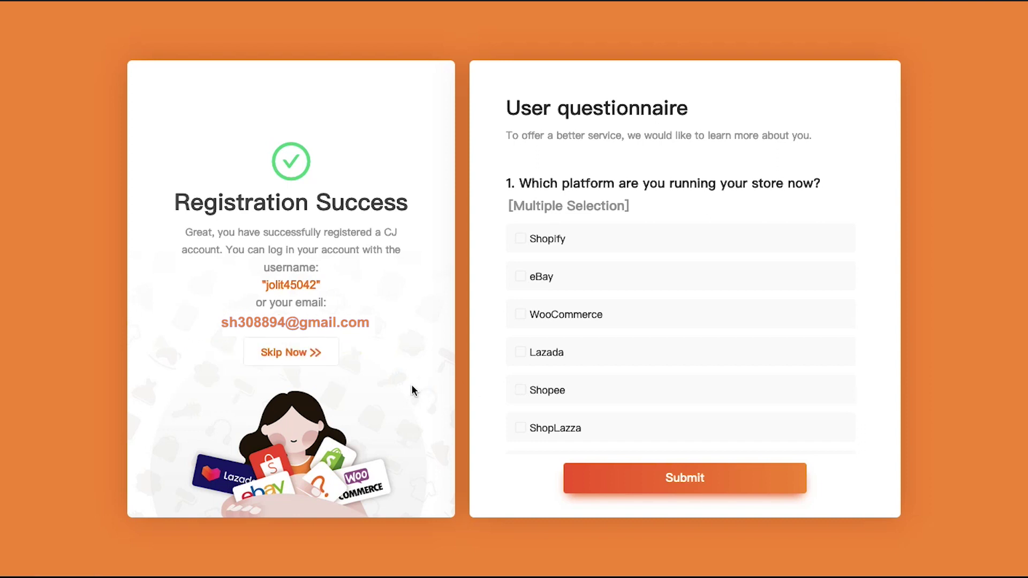
# - Choose Skip Now on the Registration Success panel, then go to My CJ
pyautogui.press('Tab')
pyautogui.click(304, 355)
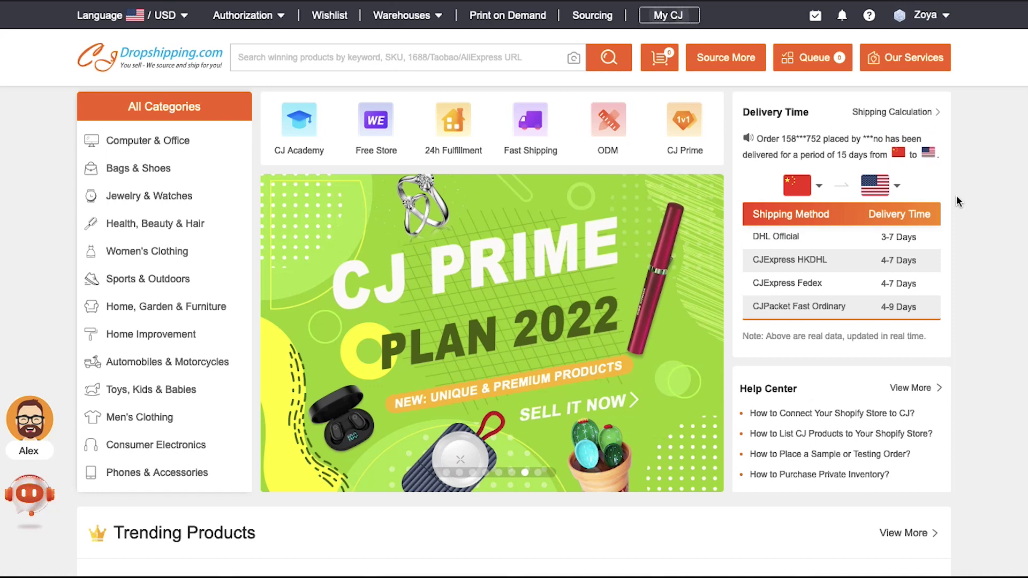
pyautogui.click(692, 18)
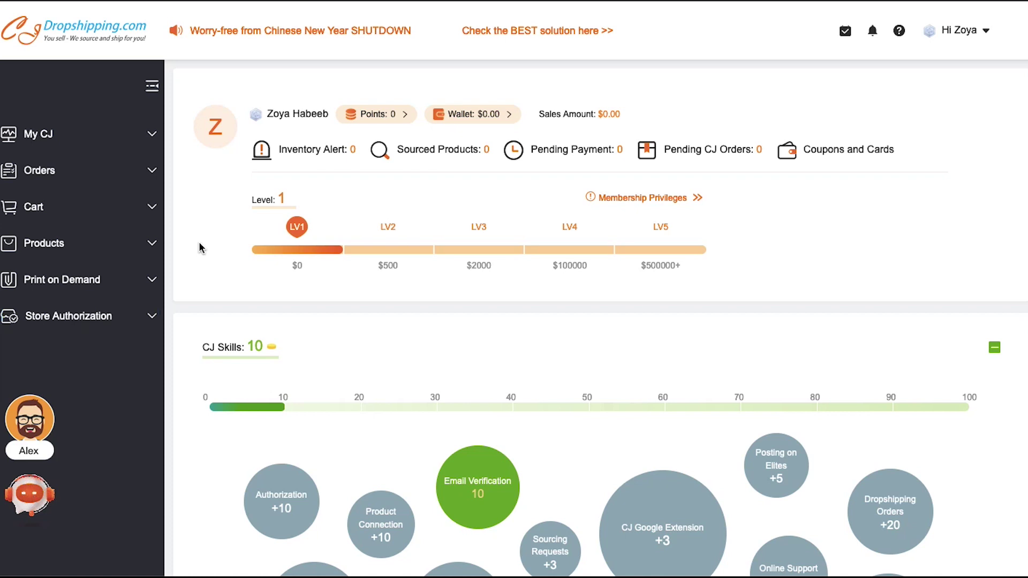
# - Open eBay under Store Authorization and start adding a new eBay store
pyautogui.click(154, 319)
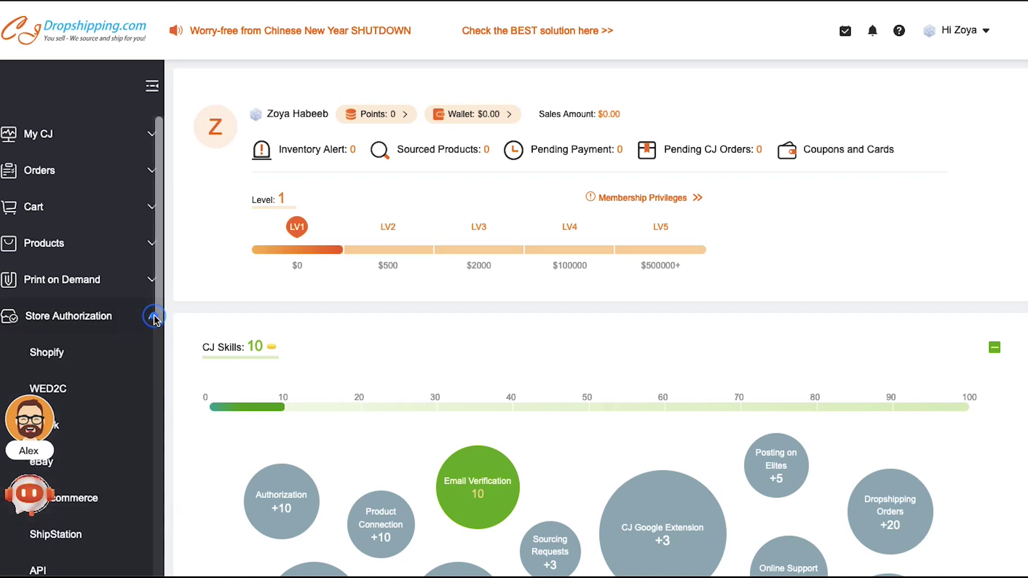
pyautogui.scroll(-2, 107, 350)
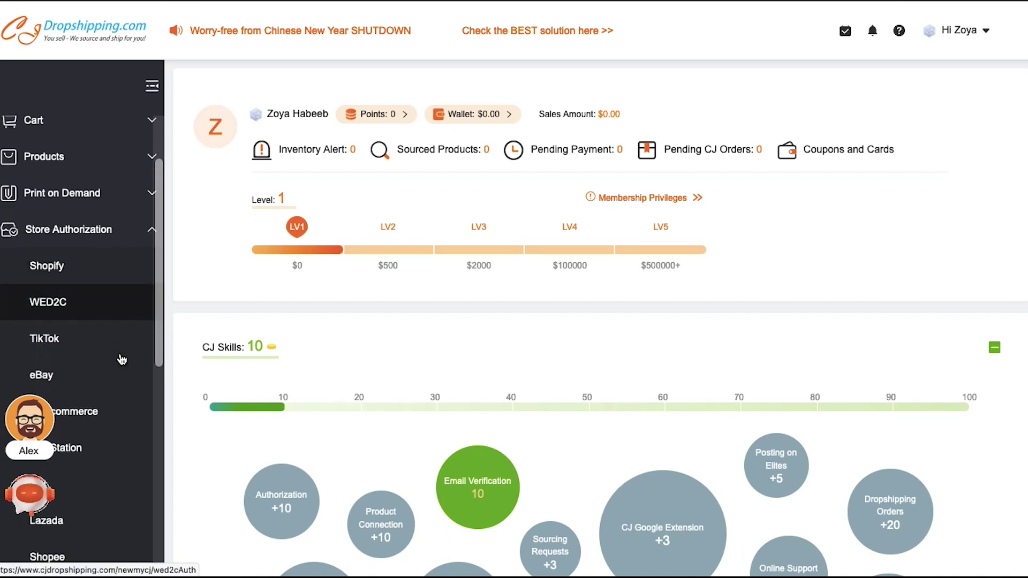
pyautogui.click(50, 347)
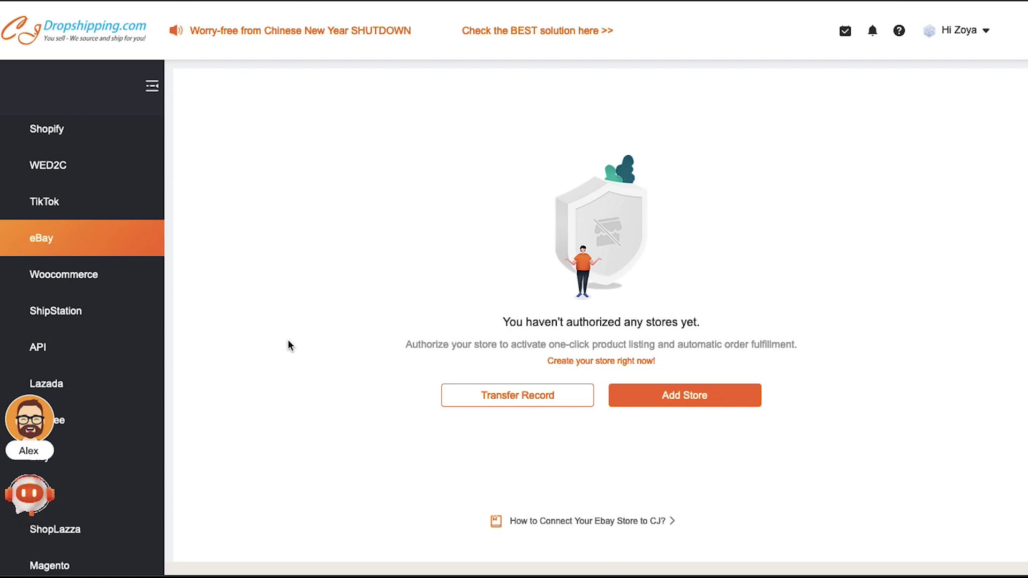
pyautogui.click(634, 400)
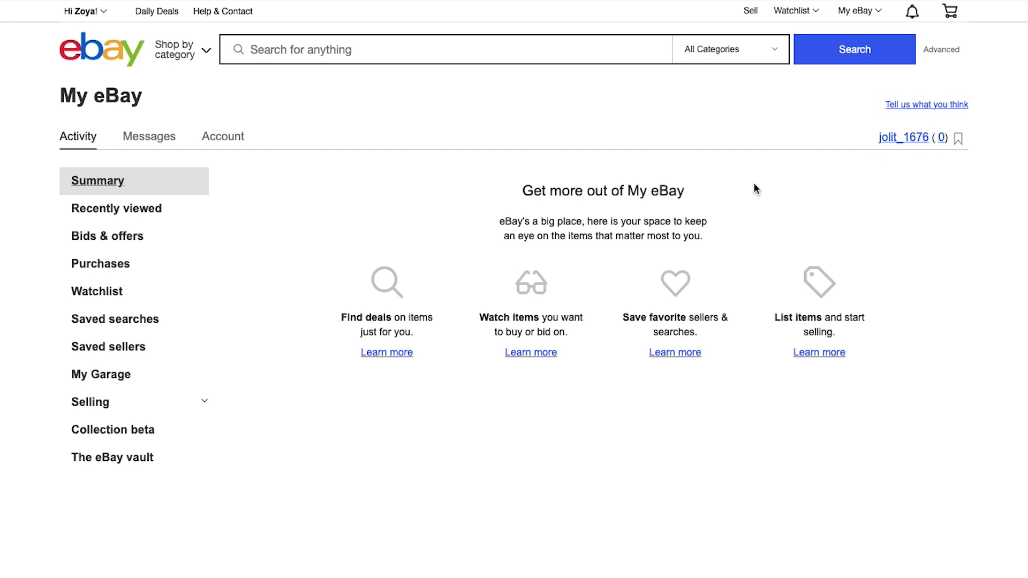
# - Paste the eBay username copied from My eBay as Store Name and authorize
pyautogui.moveTo(876, 139); pyautogui.dragTo(929, 136)
pyautogui.hotkey('ctrl', 'c')
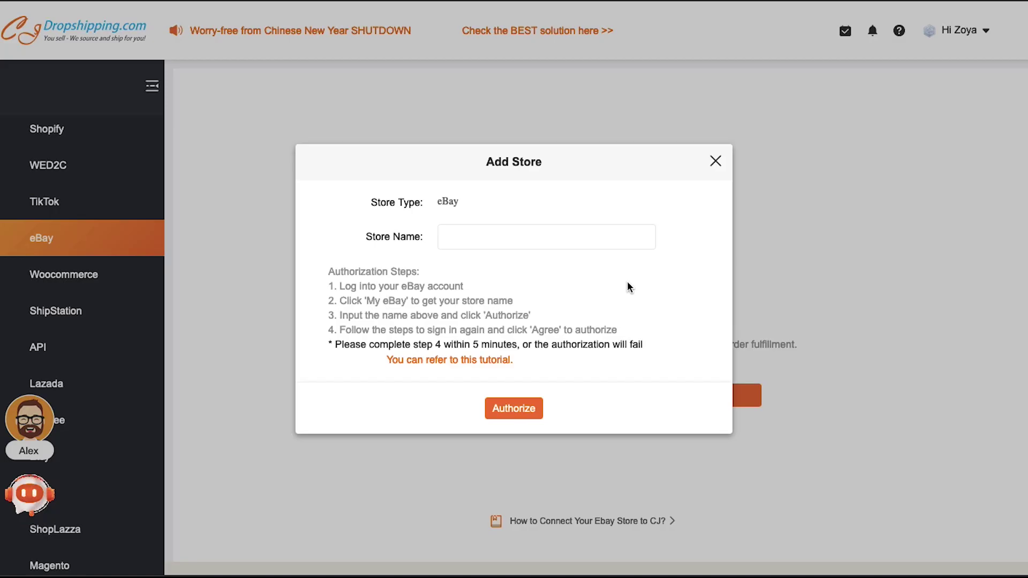
pyautogui.click(569, 236)
pyautogui.hotkey('ctrl', 'v')
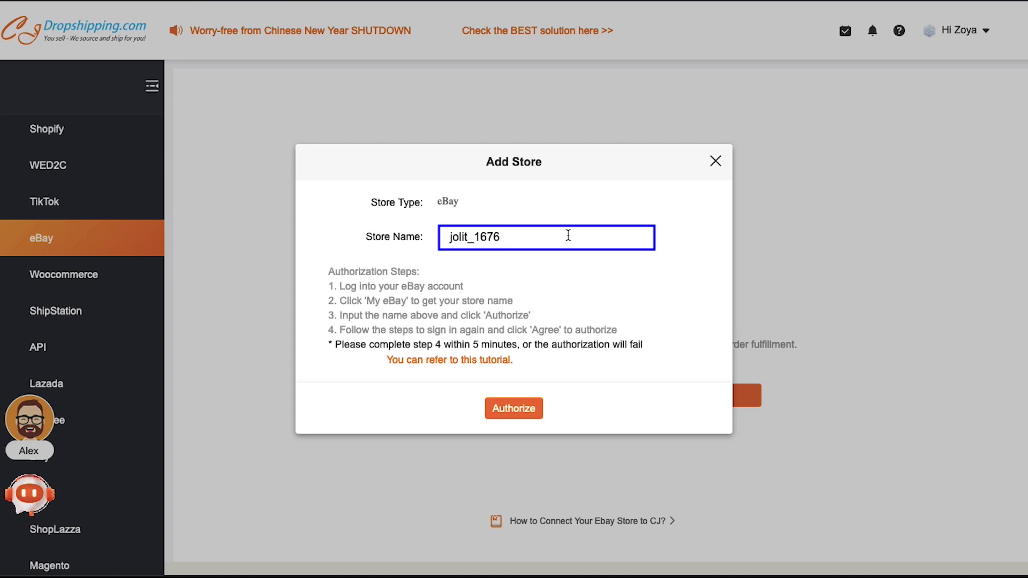
pyautogui.press('Tab')
pyautogui.press('Tab')
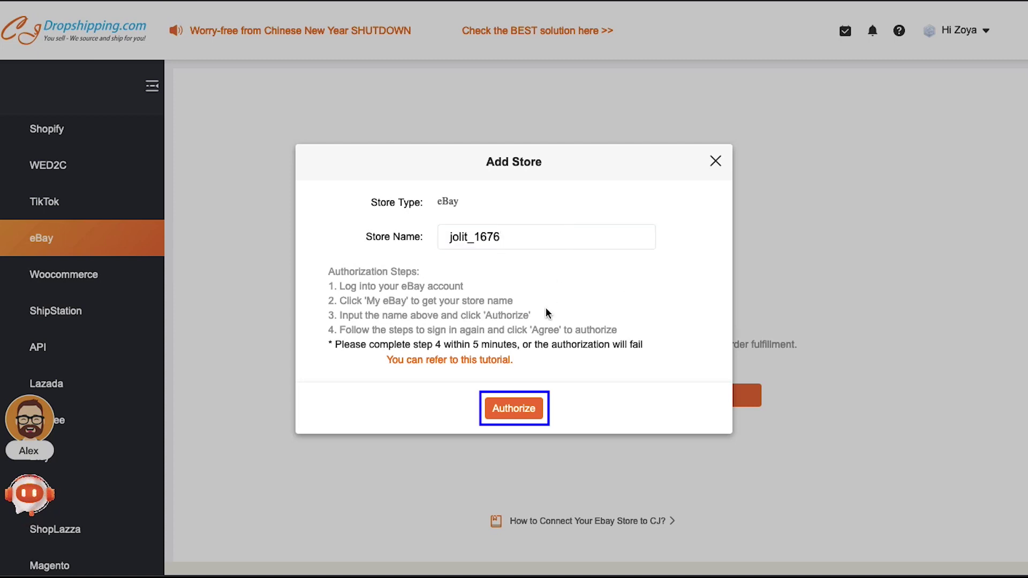
pyautogui.click(527, 415)
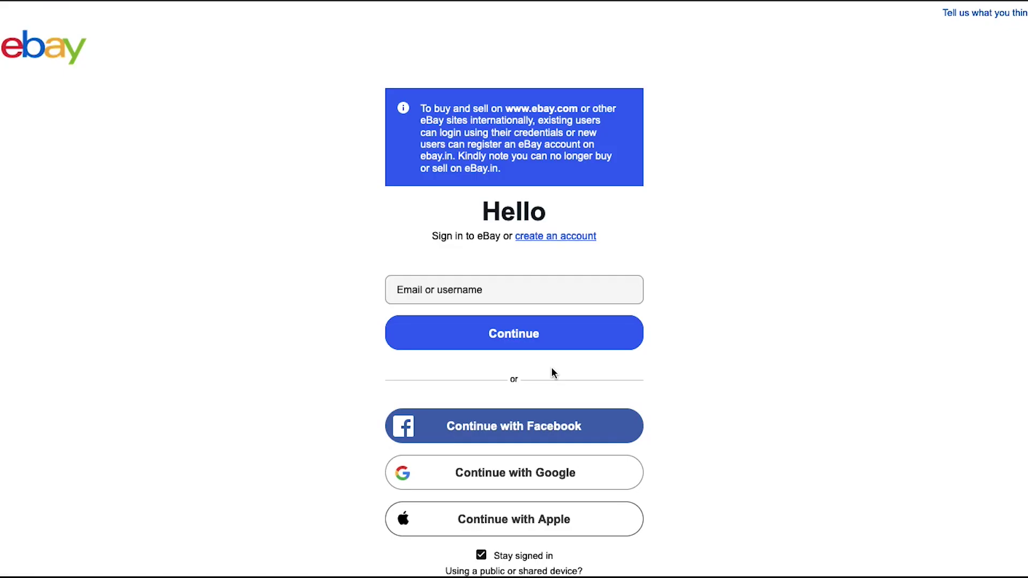
# - Sign in to eBay with the pasted username and the account password
pyautogui.click(545, 289)
pyautogui.hotkey('ctrl', 'v')
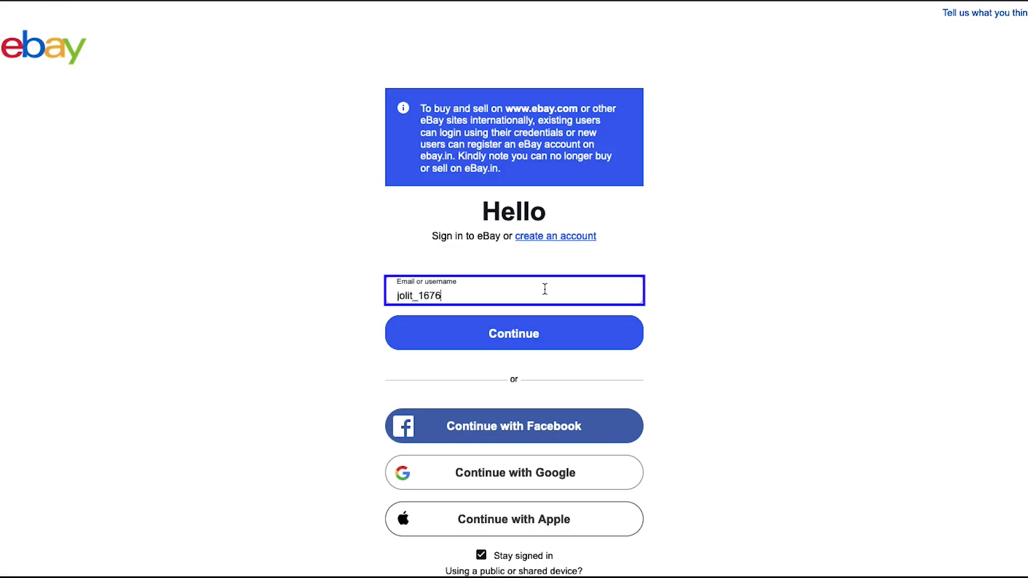
pyautogui.click(555, 330)
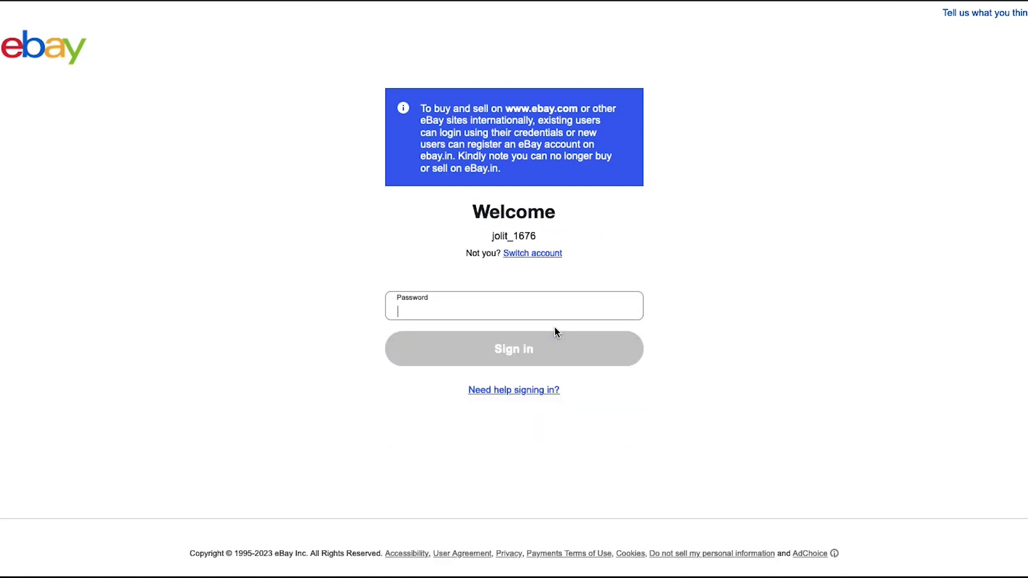
pyautogui.write('••••••••••')
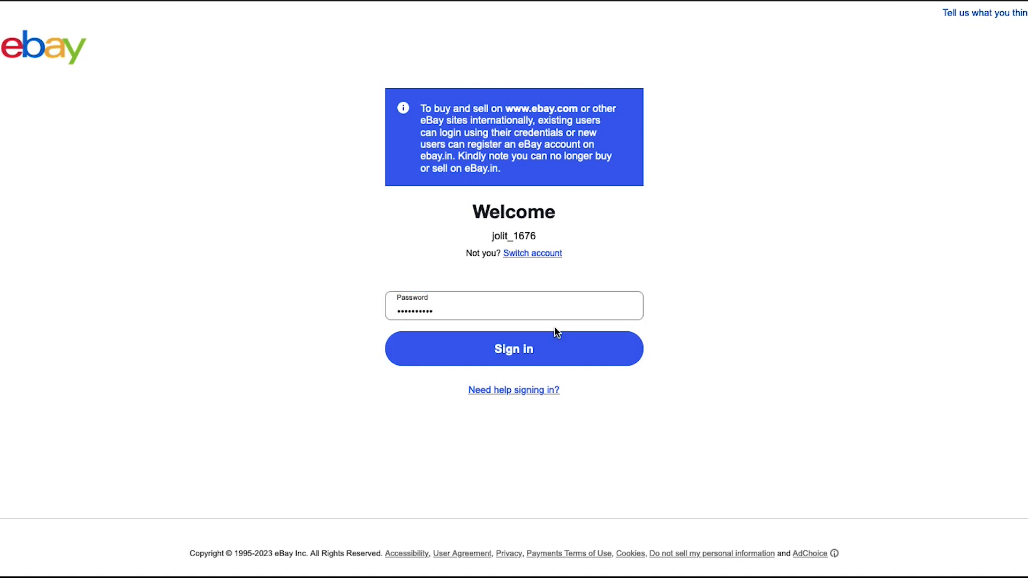
pyautogui.click(555, 343)
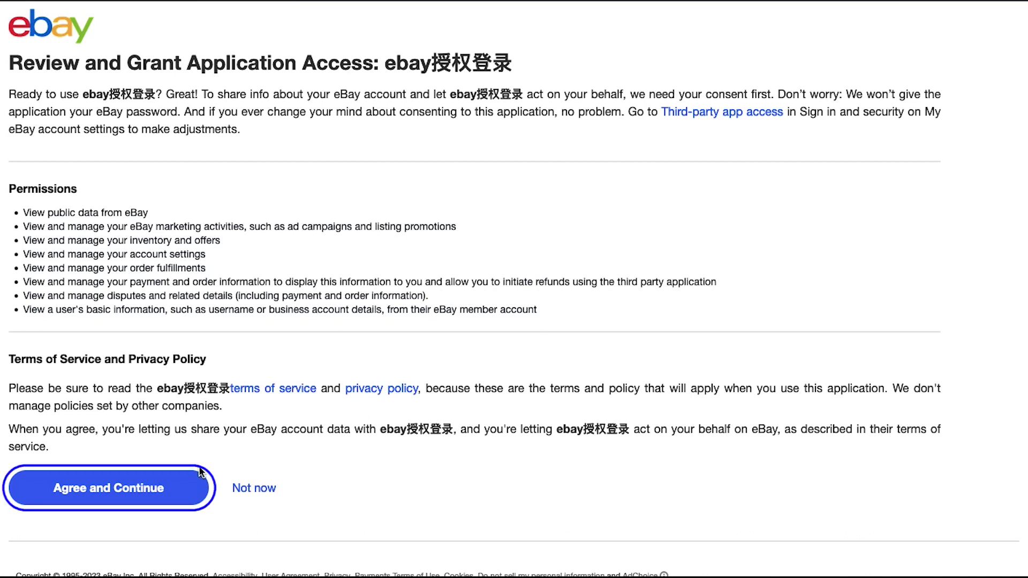
# - Agree and continue to grant the ebay授权登录 app access to the eBay account
pyautogui.click(174, 490)
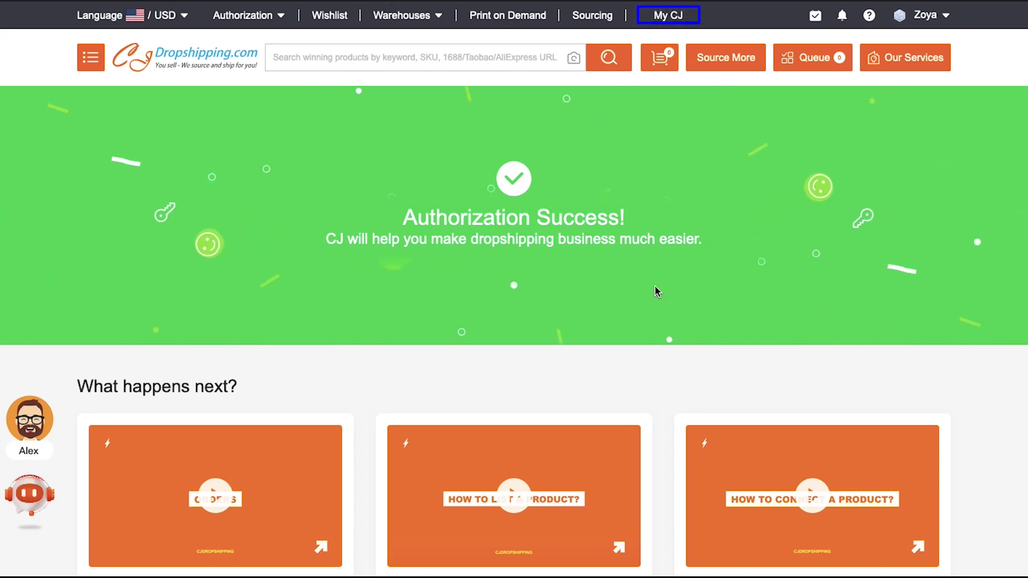
# - From My CJ, go to the Purchase List and choose Add Purchase to browse recommended products
pyautogui.click(671, 22)
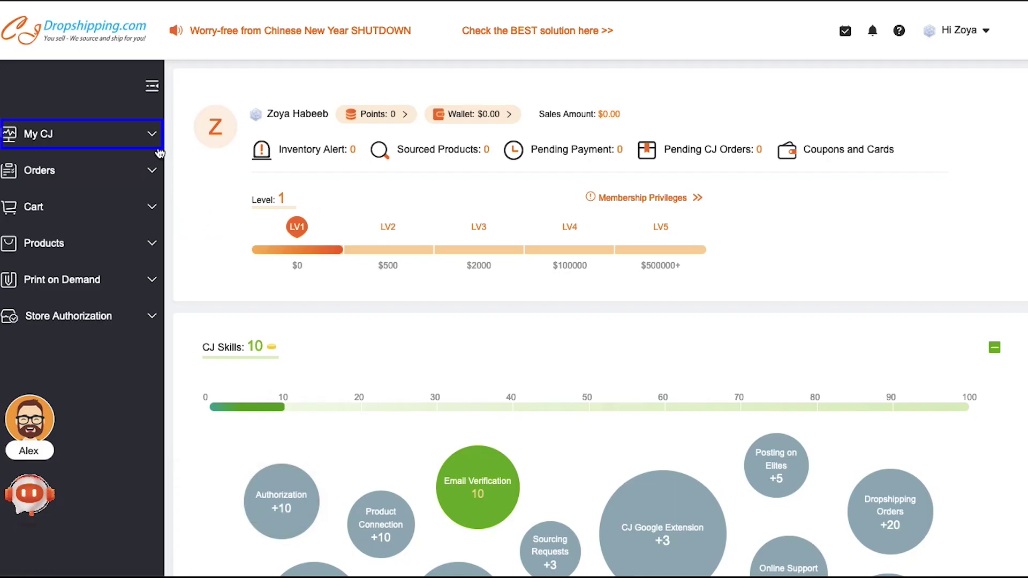
pyautogui.click(152, 135)
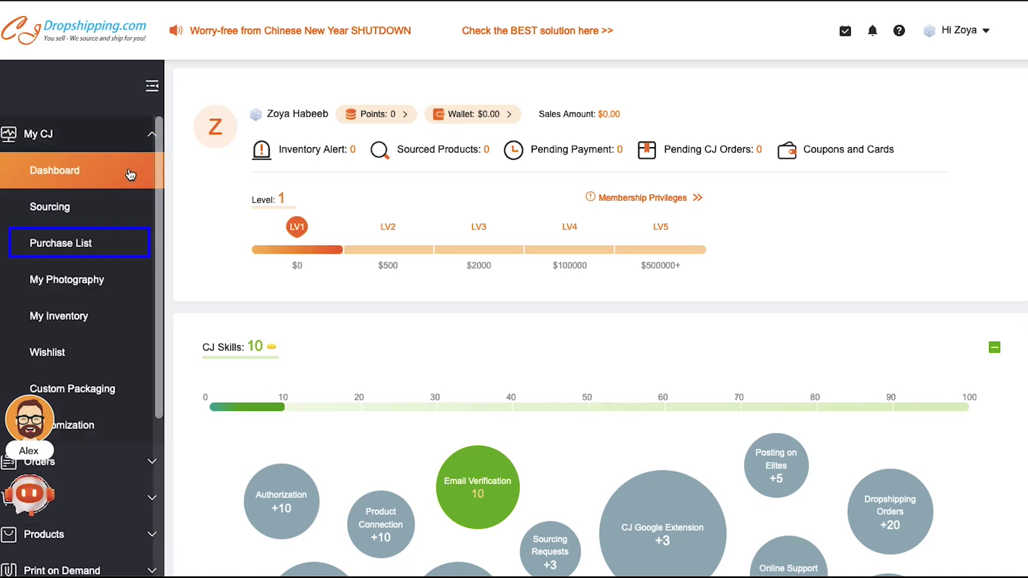
pyautogui.click(84, 243)
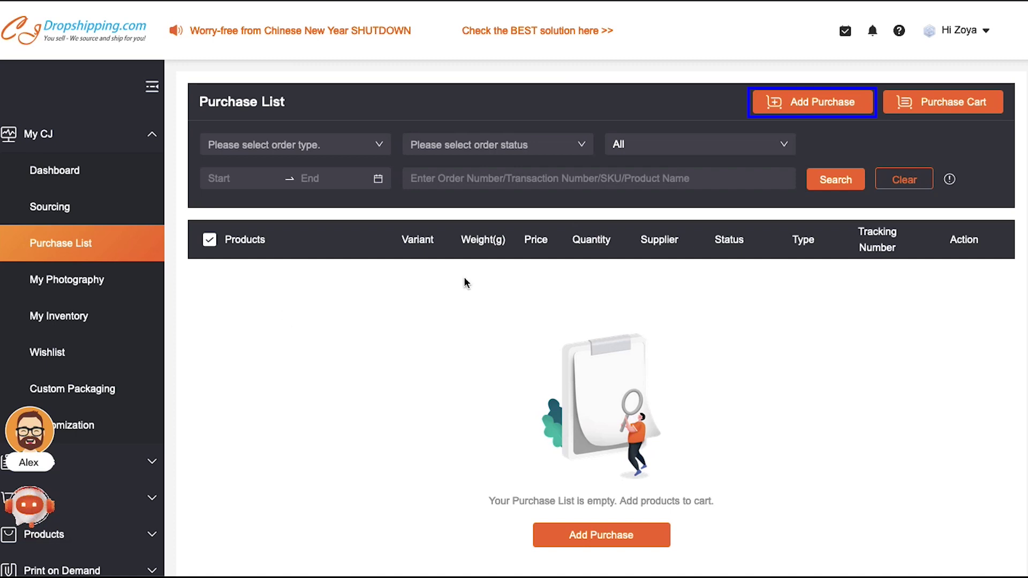
pyautogui.click(768, 105)
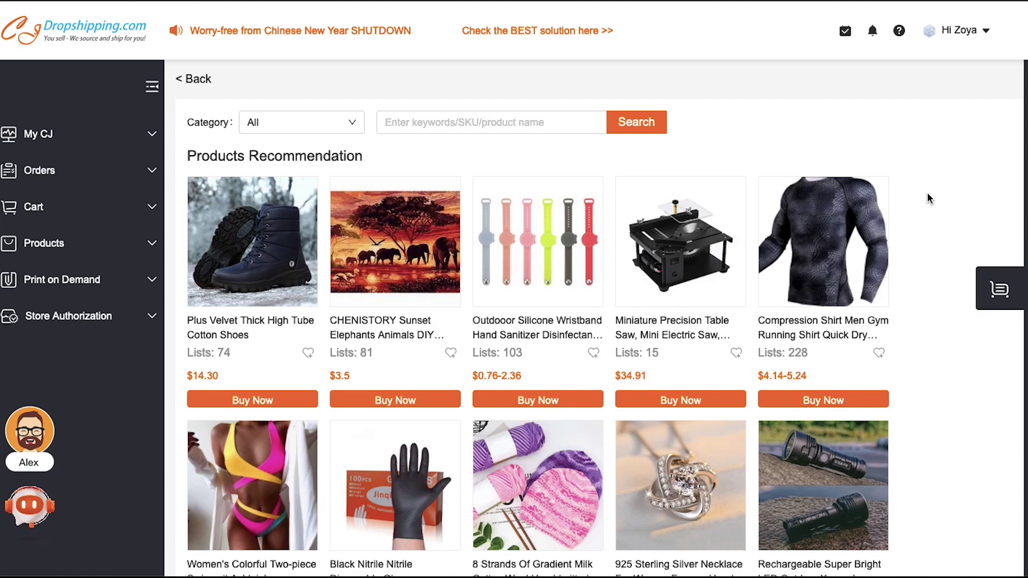
# - Scroll the Products Recommendation list down to the Autumn Cute Little White Cat 3D Digital Printing hoodie
pyautogui.scroll(-8, 931, 264)
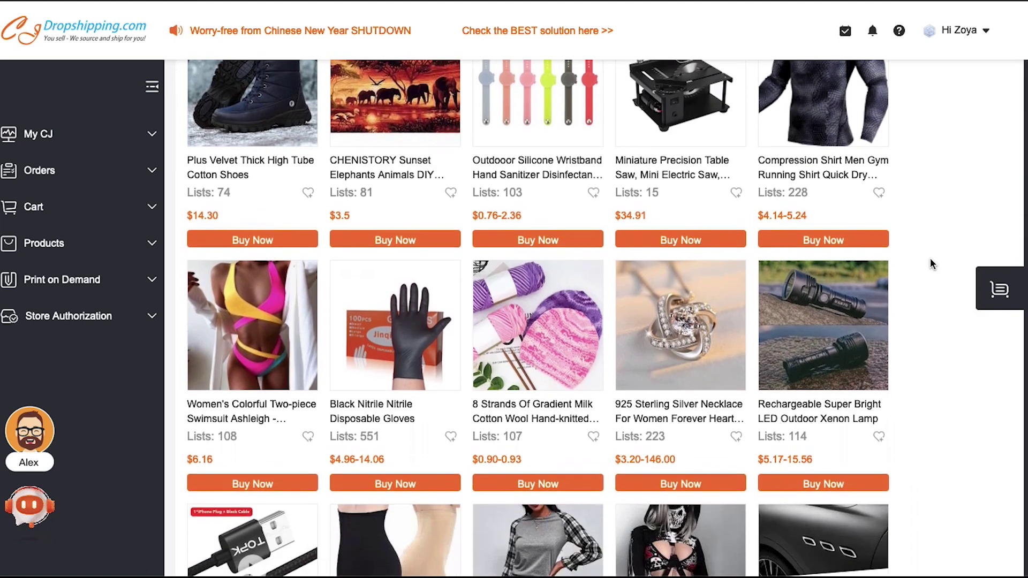
pyautogui.scroll(-9, 931, 262)
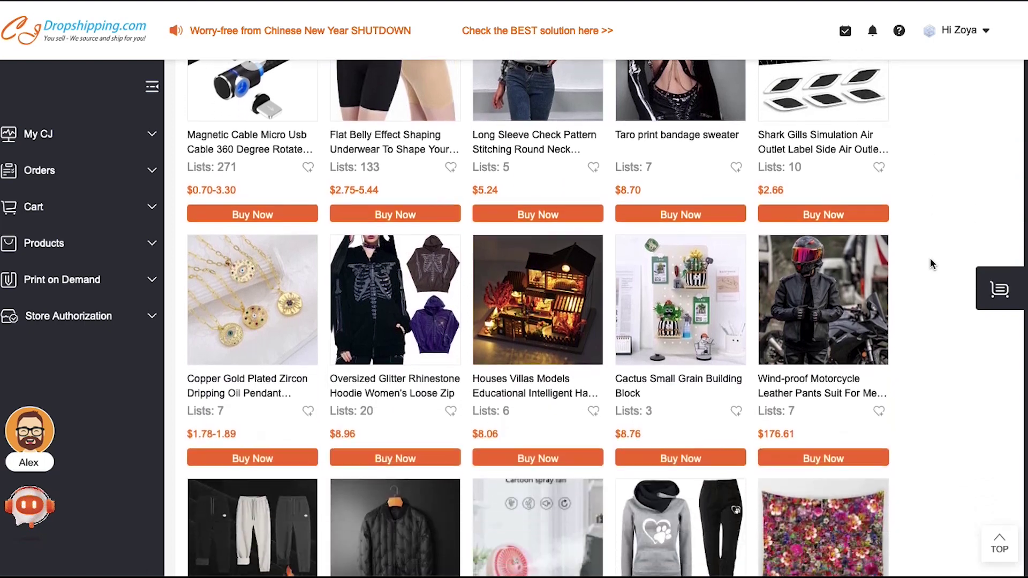
pyautogui.scroll(-8, 930, 262)
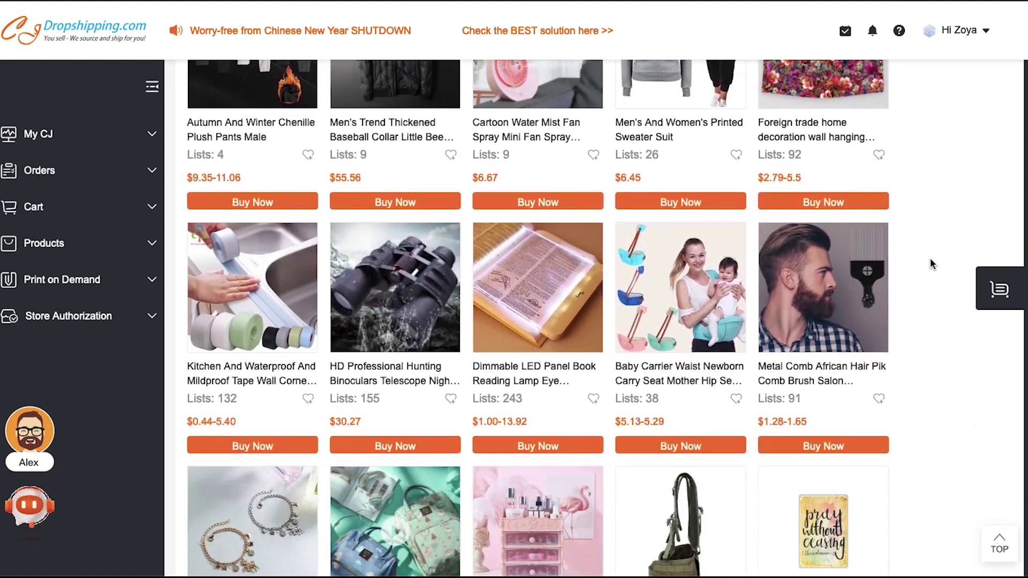
pyautogui.scroll(-5, 931, 264)
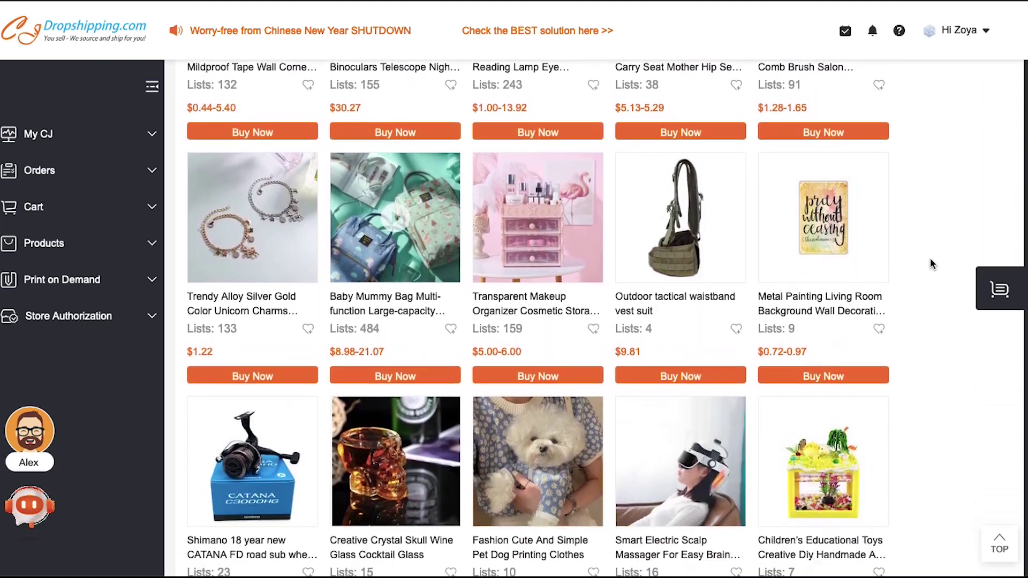
pyautogui.scroll(-5, 930, 258)
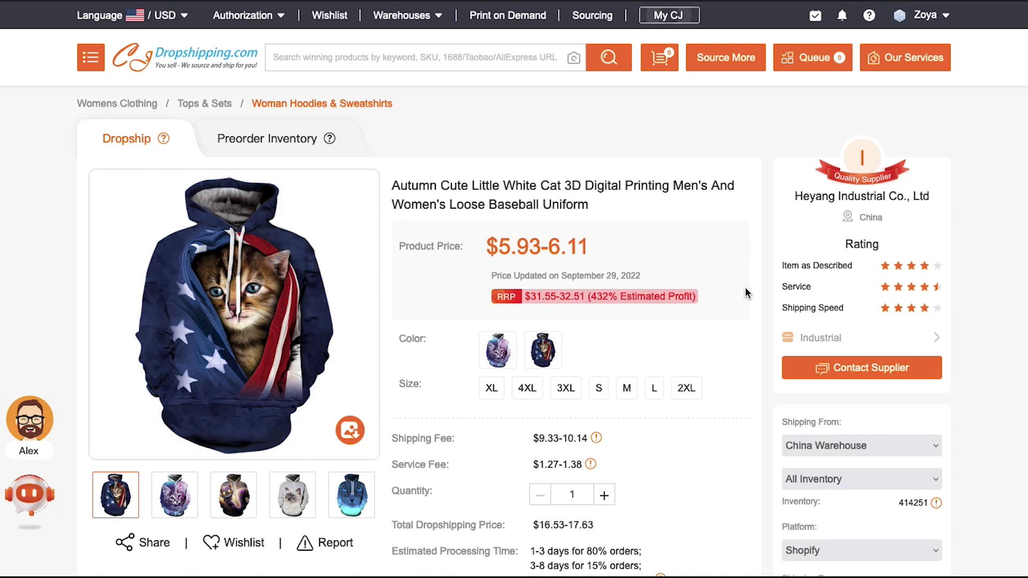
# - Scroll down the hoodie's product page and start an eBay listing with the List button
pyautogui.scroll(-5, 747, 293)
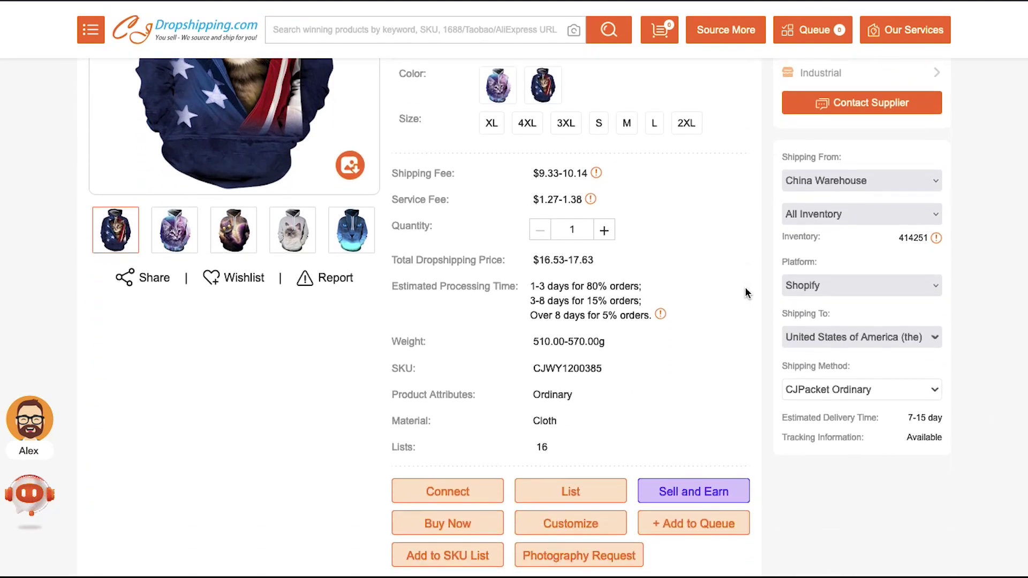
pyautogui.scroll(-3, 747, 293)
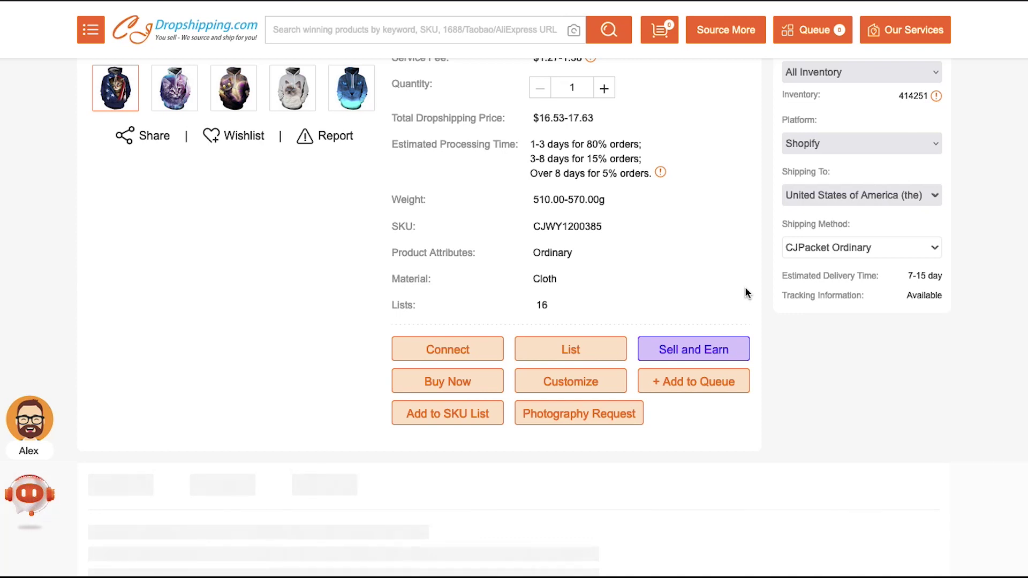
pyautogui.click(571, 349)
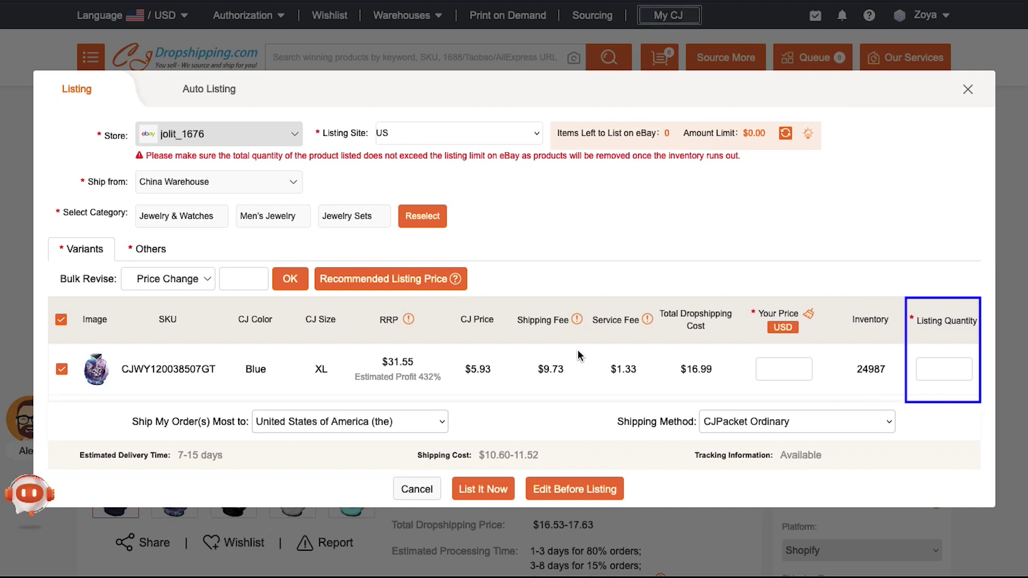
# - Enter a price of 50 and a listing quantity of 100 for the Blue XL variant
pyautogui.click(777, 374)
pyautogui.write('50')
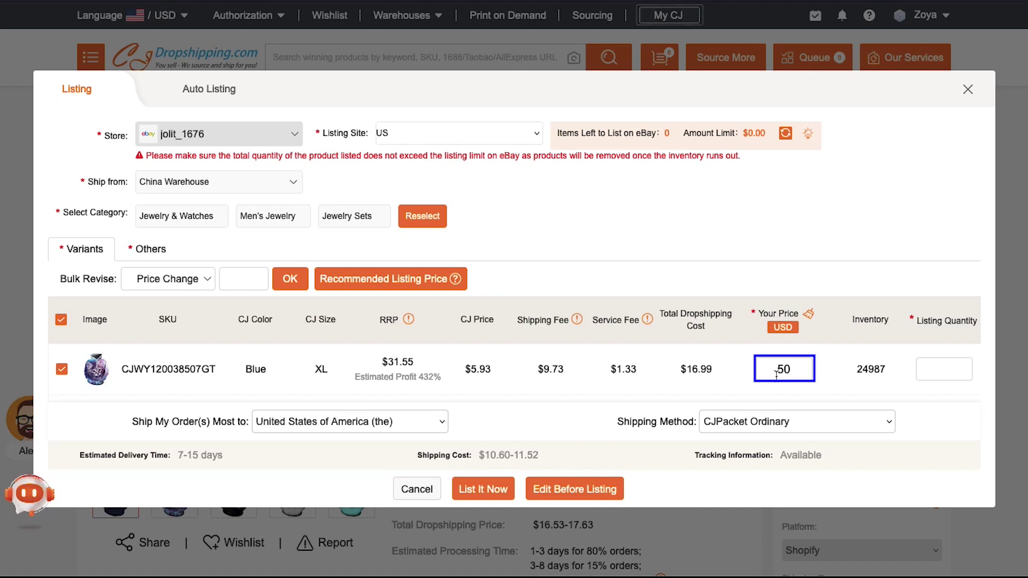
pyautogui.click(943, 369)
pyautogui.write('100')
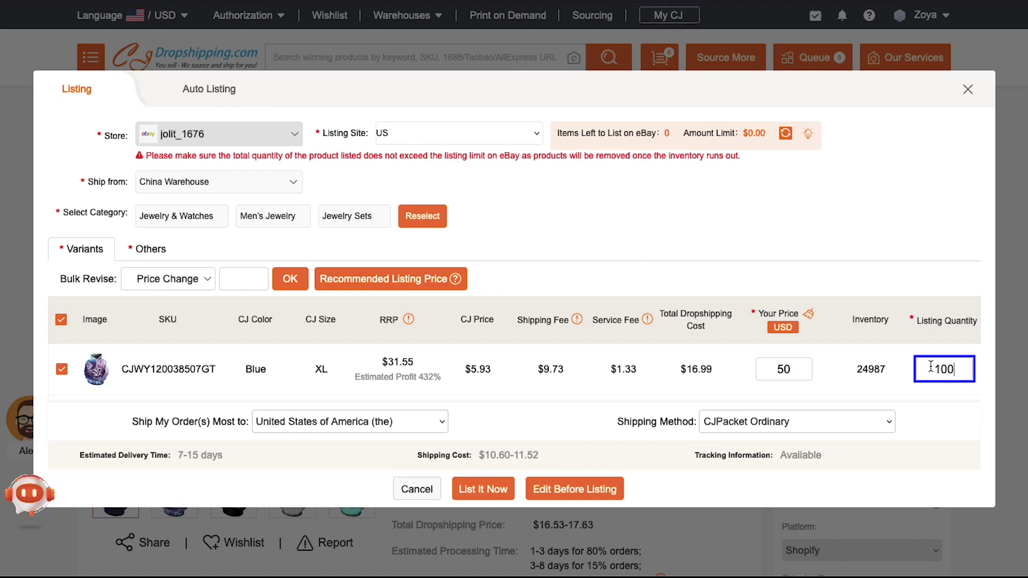
# - Review the checked variants and the United States shipping via CJPacket Ordinary
pyautogui.scroll(-2, 708, 388)
pyautogui.scroll(-5, 708, 387)
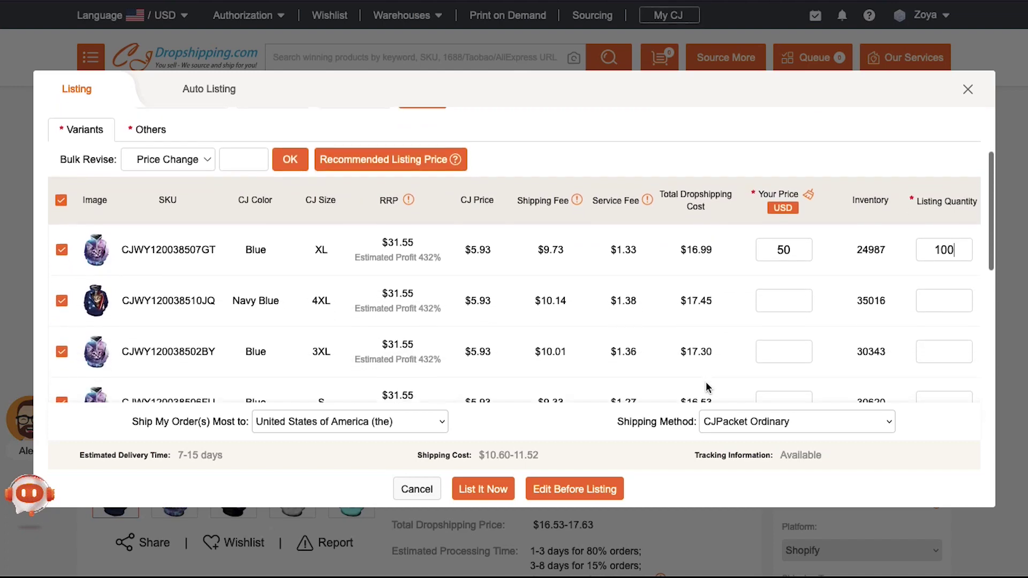
pyautogui.scroll(-4, 709, 387)
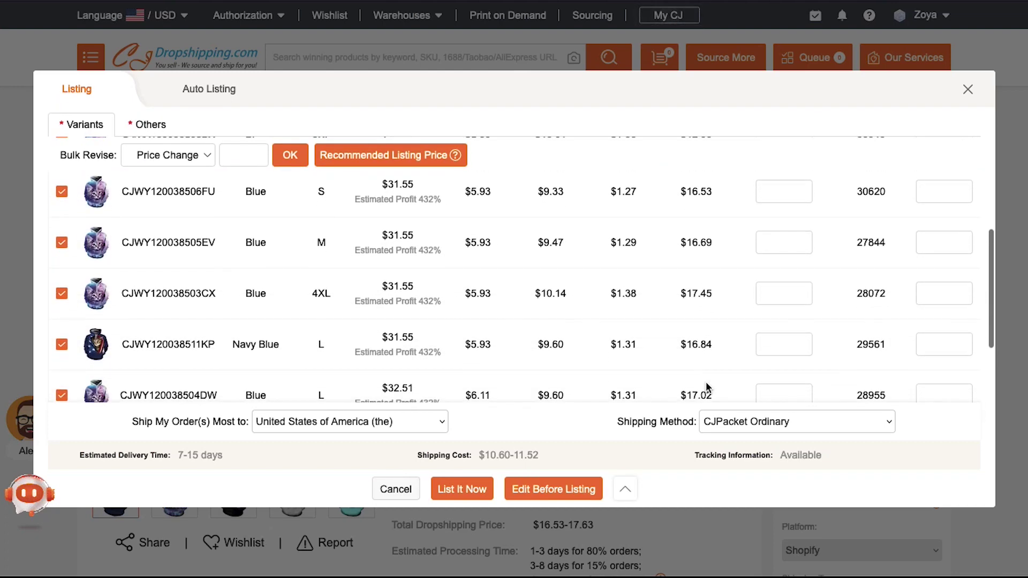
pyautogui.scroll(-3, 708, 387)
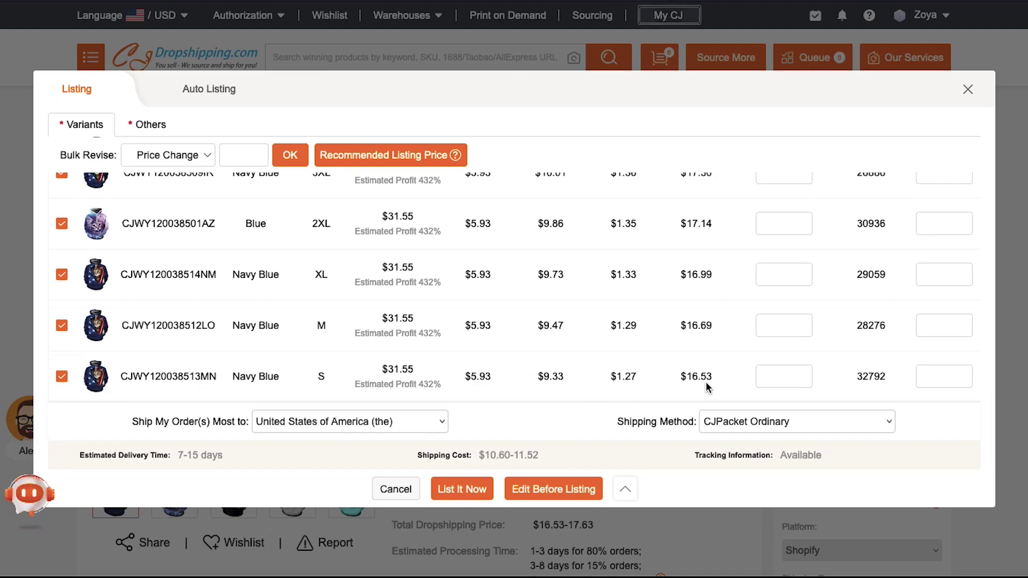
pyautogui.press('Tab')
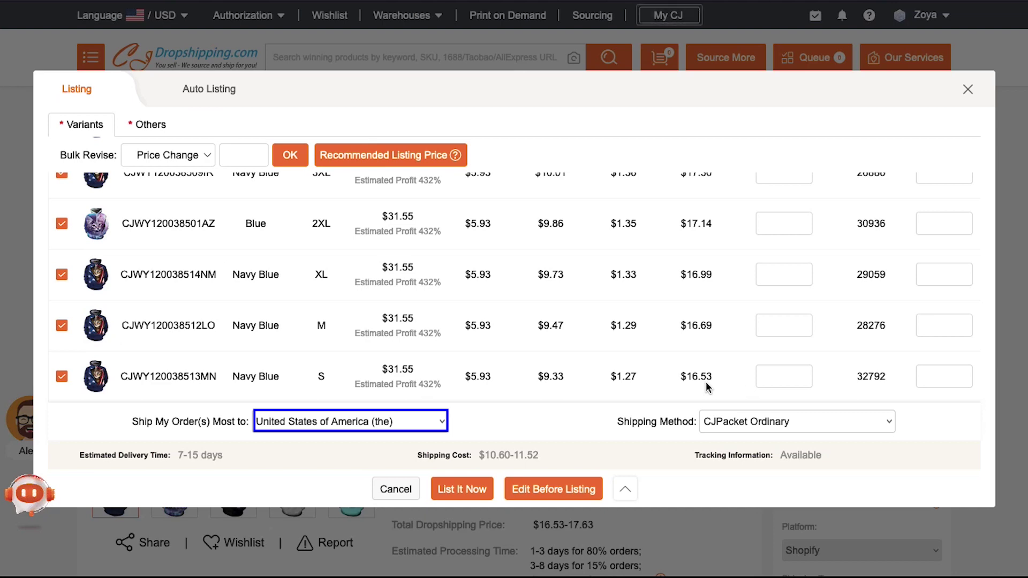
pyautogui.press('Tab')
pyautogui.press('Tab')
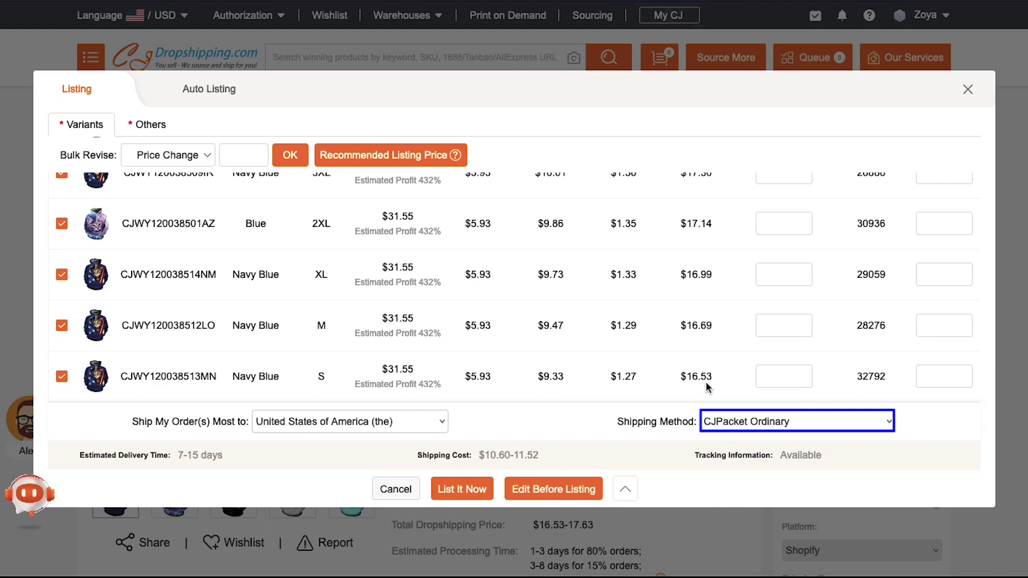
pyautogui.click(707, 386)
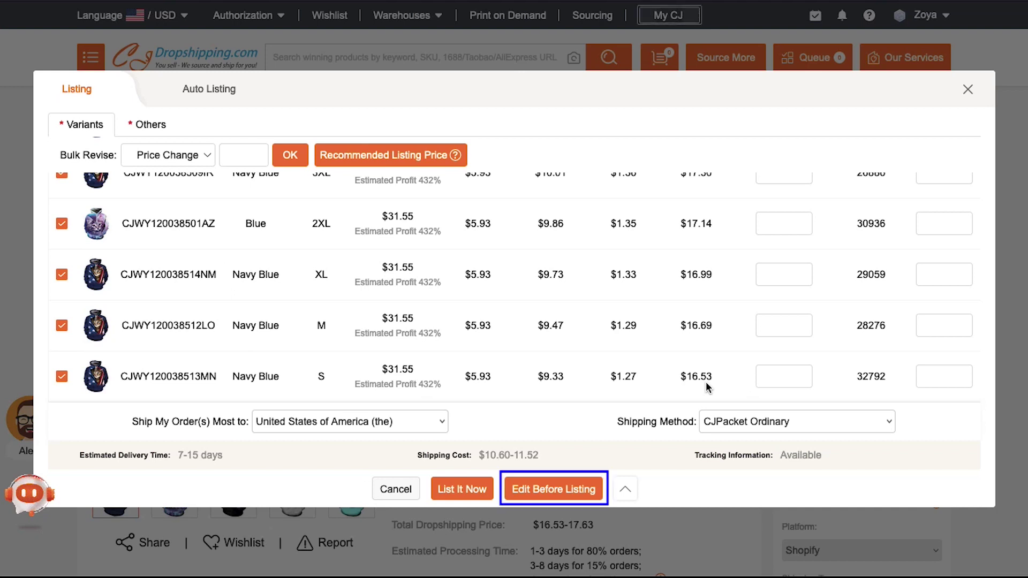
# - Open Edit Before Listing and view the hoodie's Description and Images sections
pyautogui.click(591, 492)
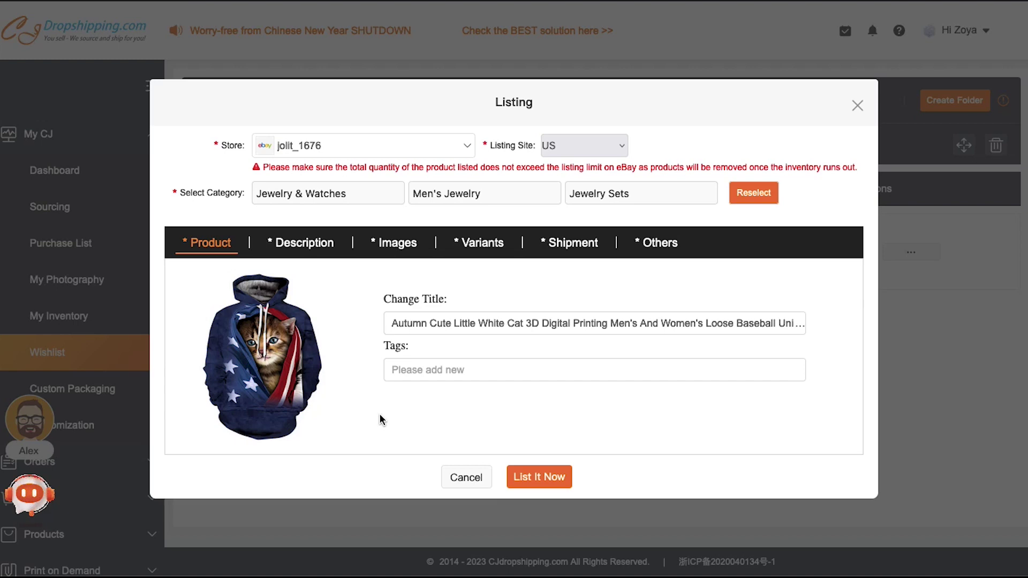
pyautogui.click(320, 247)
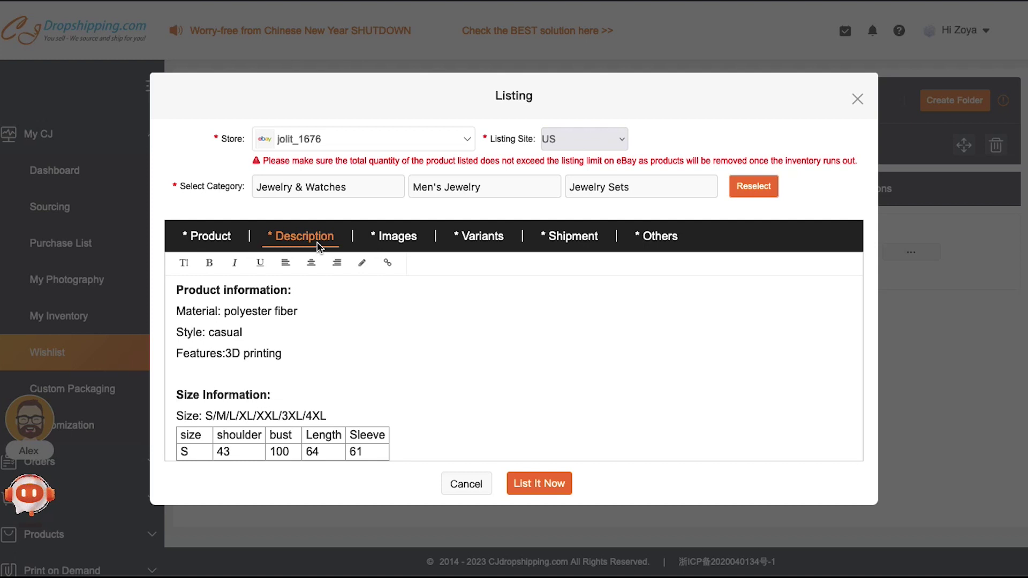
pyautogui.click(405, 242)
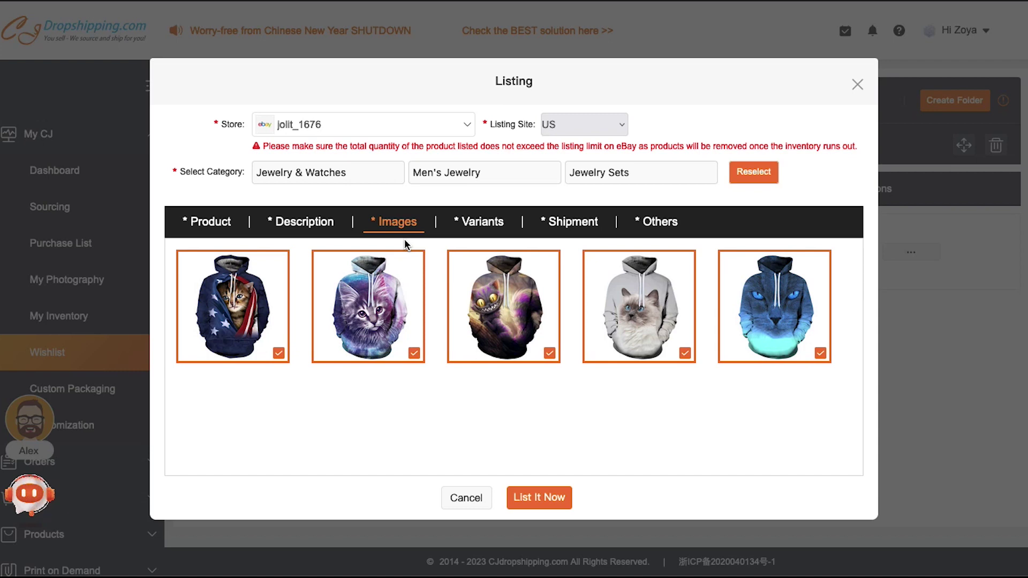
# - Uncheck the purple cat and grinning cat images, then review the Navy Blue M, S, XL variants
pyautogui.click(414, 272)
pyautogui.click(502, 284)
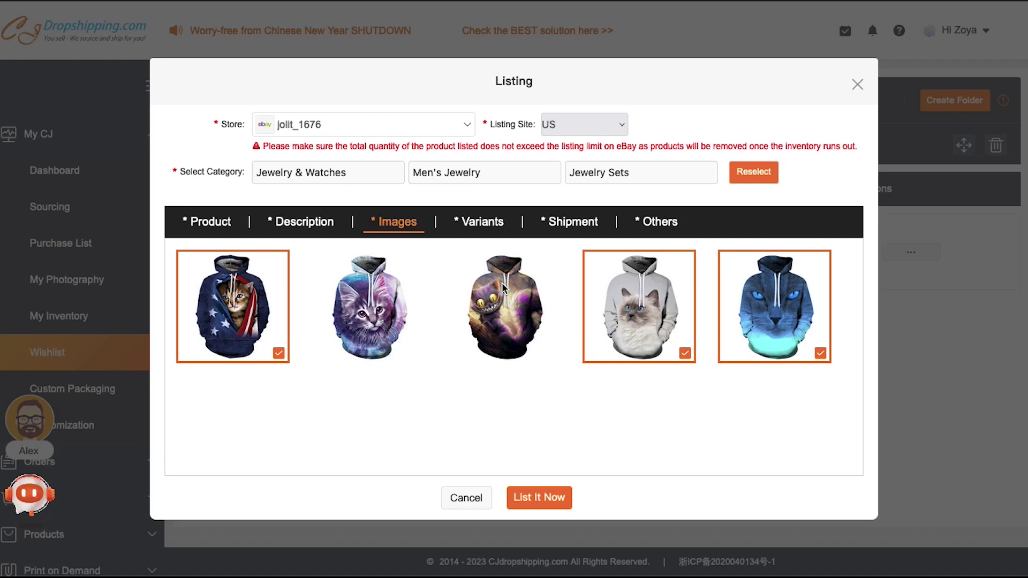
pyautogui.click(487, 227)
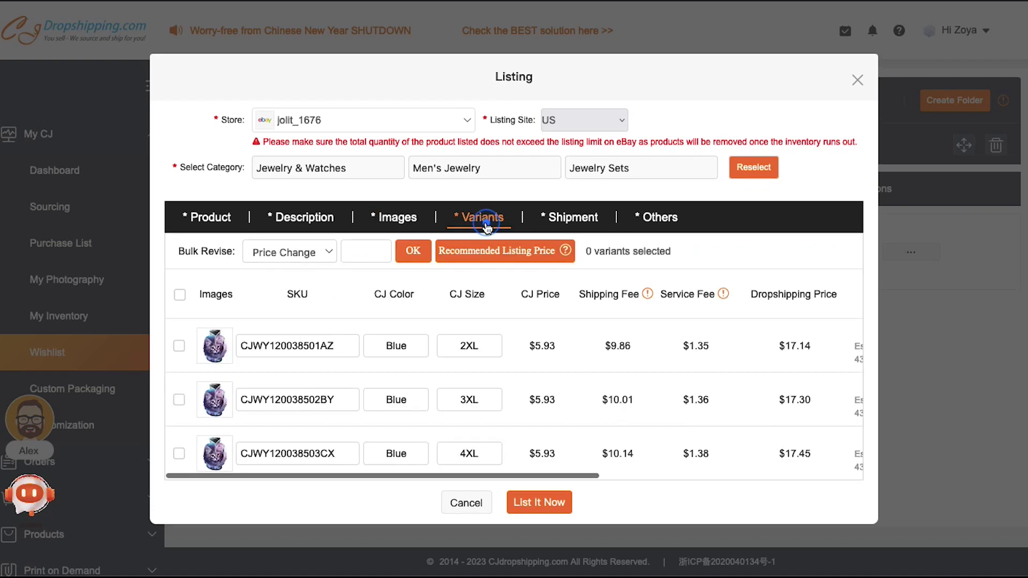
pyautogui.scroll(-6, 508, 342)
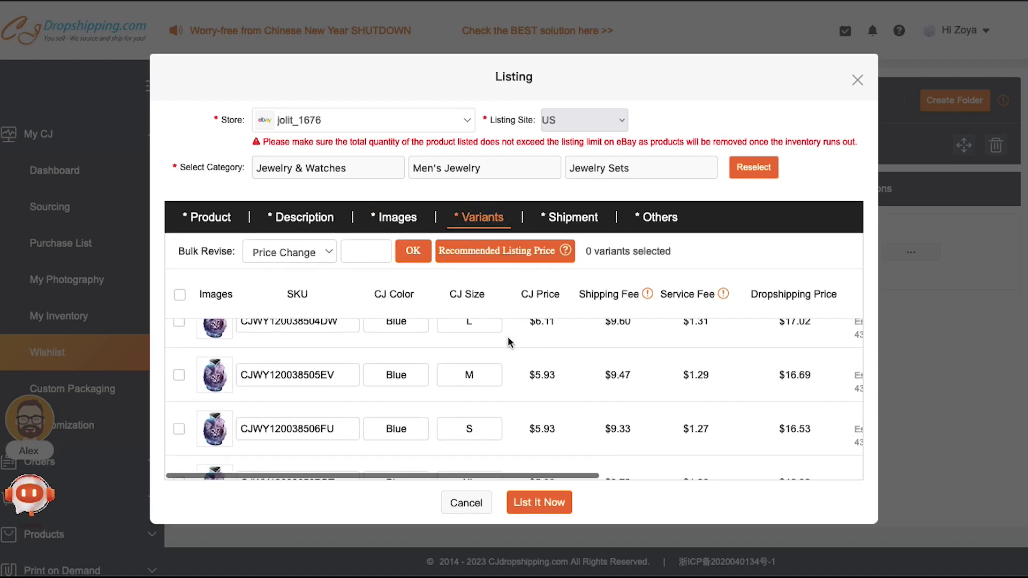
pyautogui.scroll(-5, 509, 342)
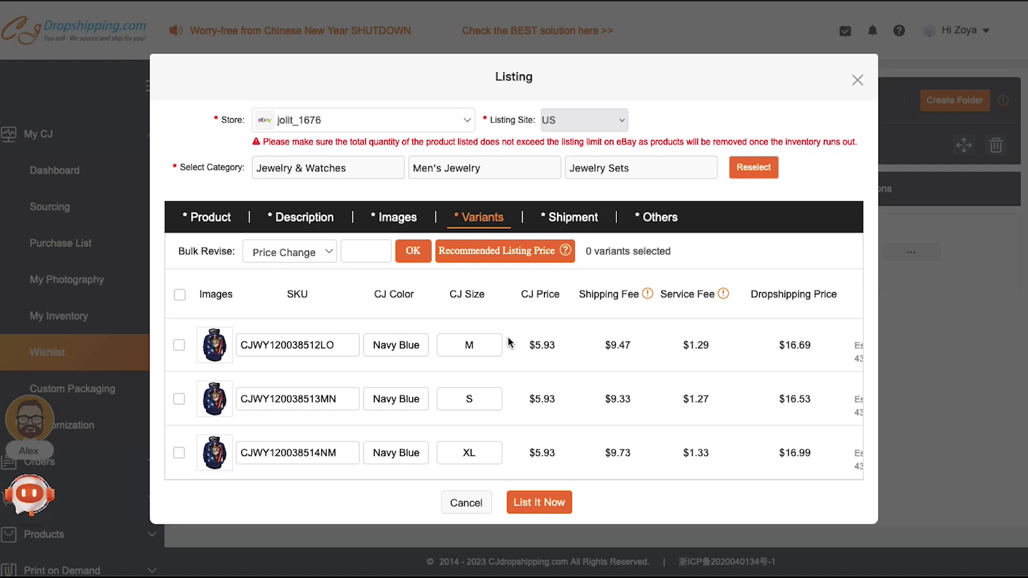
# - Open the Shipment section and scroll through the China Warehouse to United States shipping methods
pyautogui.click(577, 218)
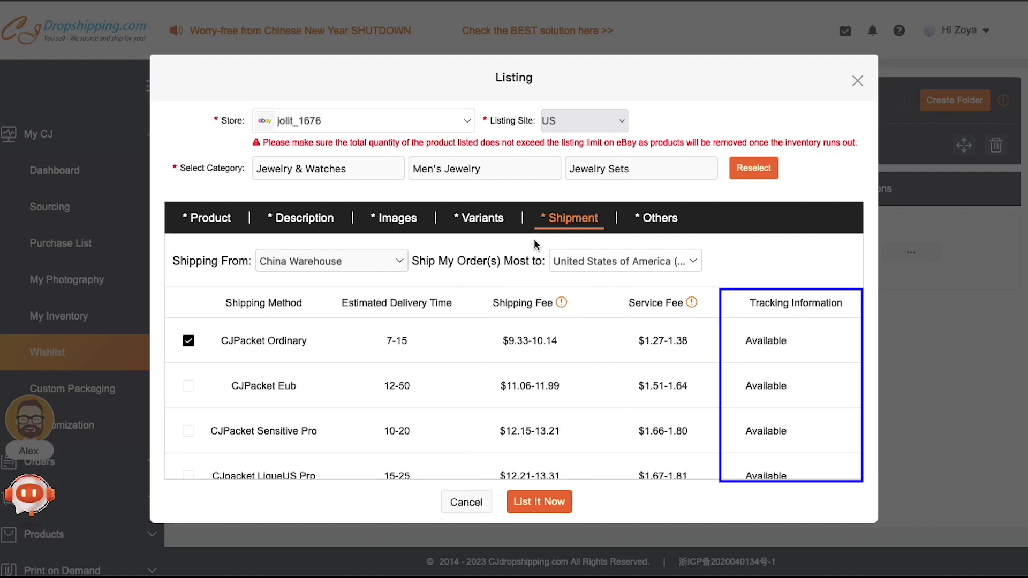
pyautogui.scroll(-5, 594, 348)
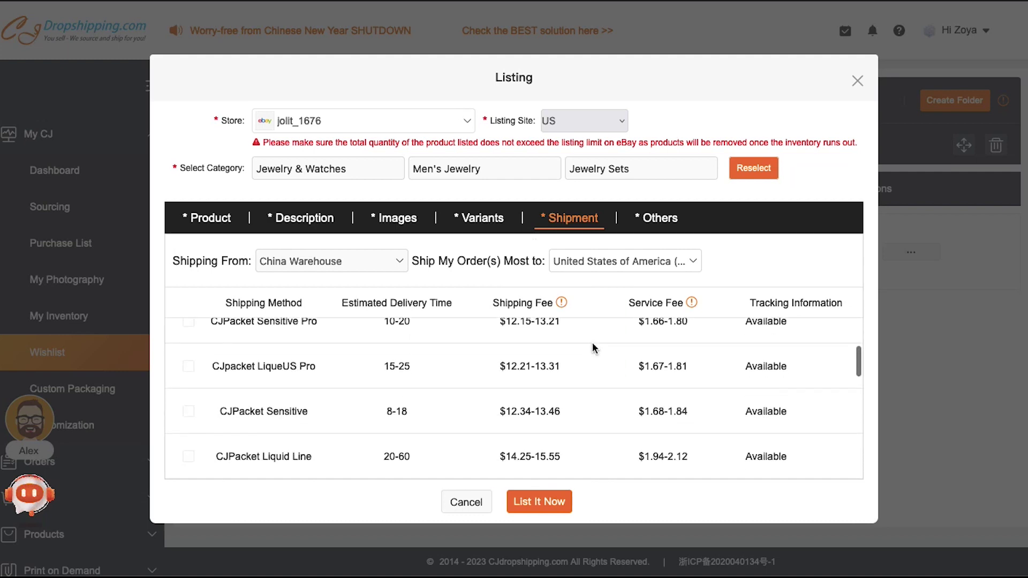
pyautogui.scroll(-5, 594, 349)
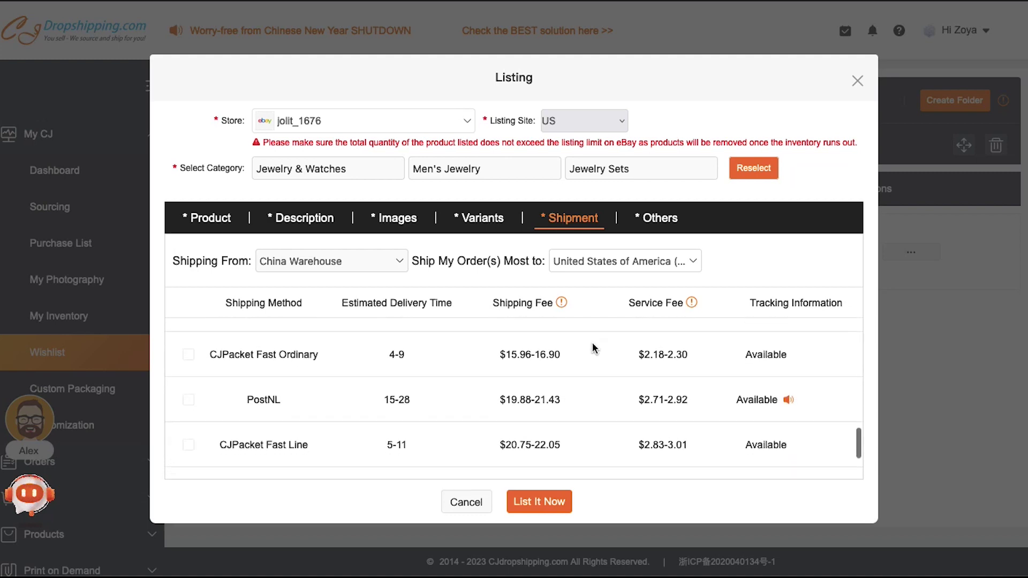
pyautogui.scroll(-1, 594, 348)
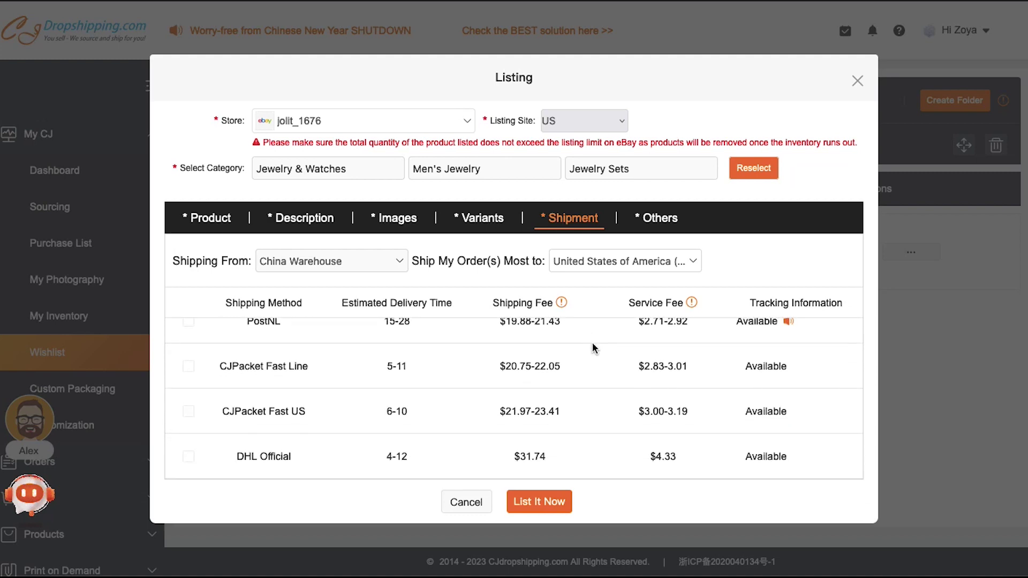